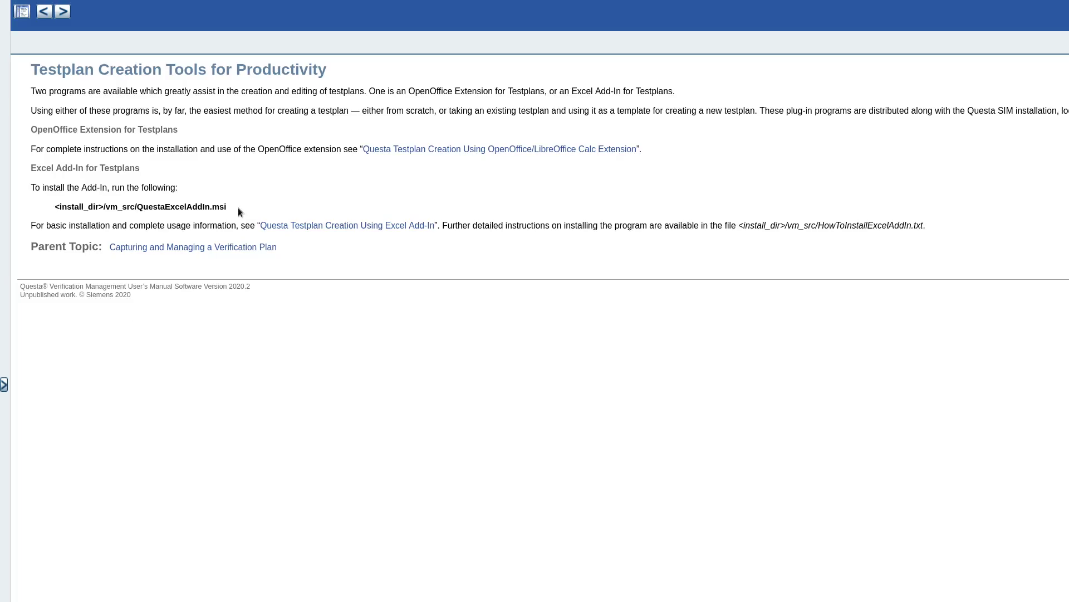
Select and deselect the installer file name QuestaExcelAddIn.msi.
drag(232, 206, 137, 206)
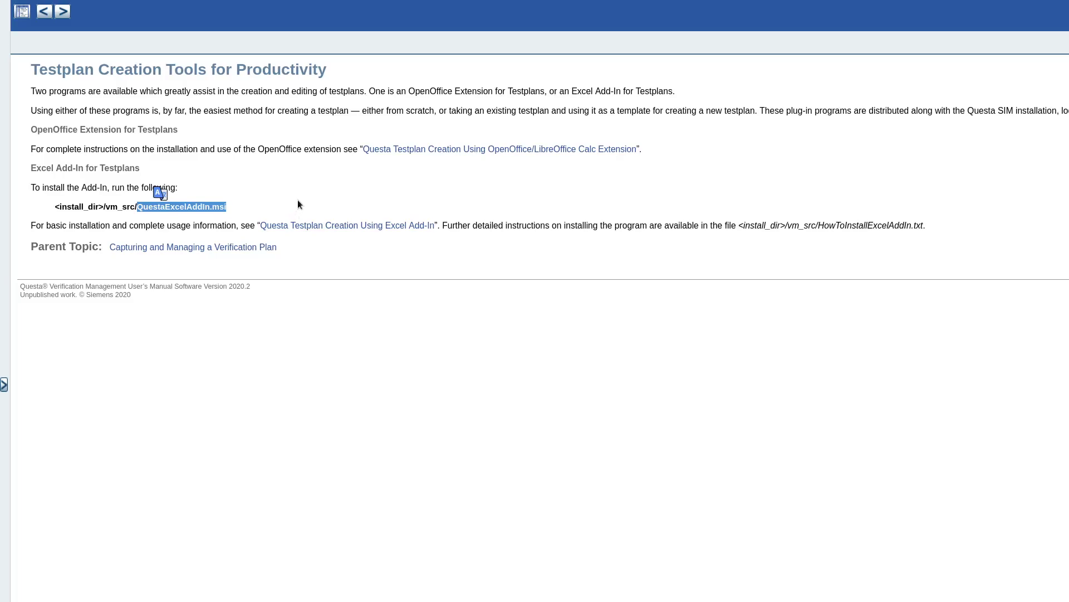
click(260, 207)
drag(227, 207, 137, 206)
click(248, 207)
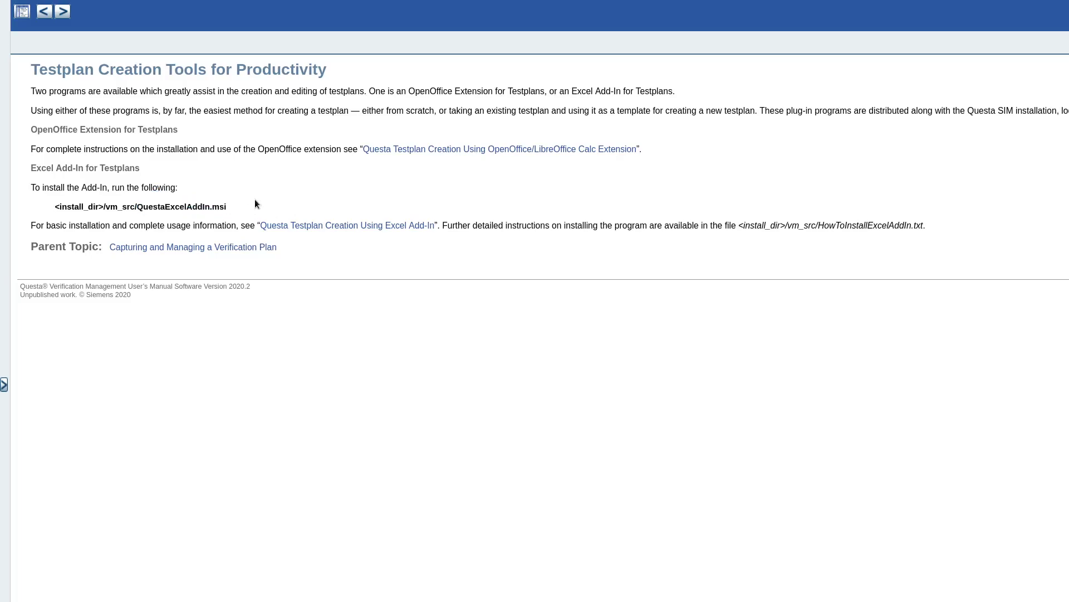
Launch LibreOffice Calc by searching 'libreof' and show the QuestaVM Create Testplan options.
key(super)
text(libreo)
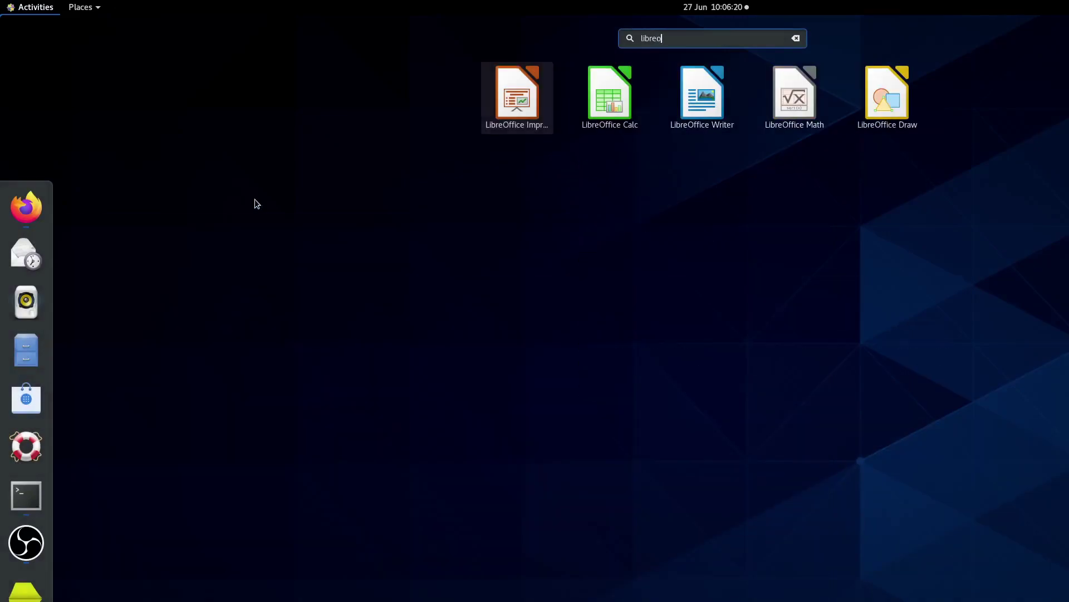
text(f)
key(Return)
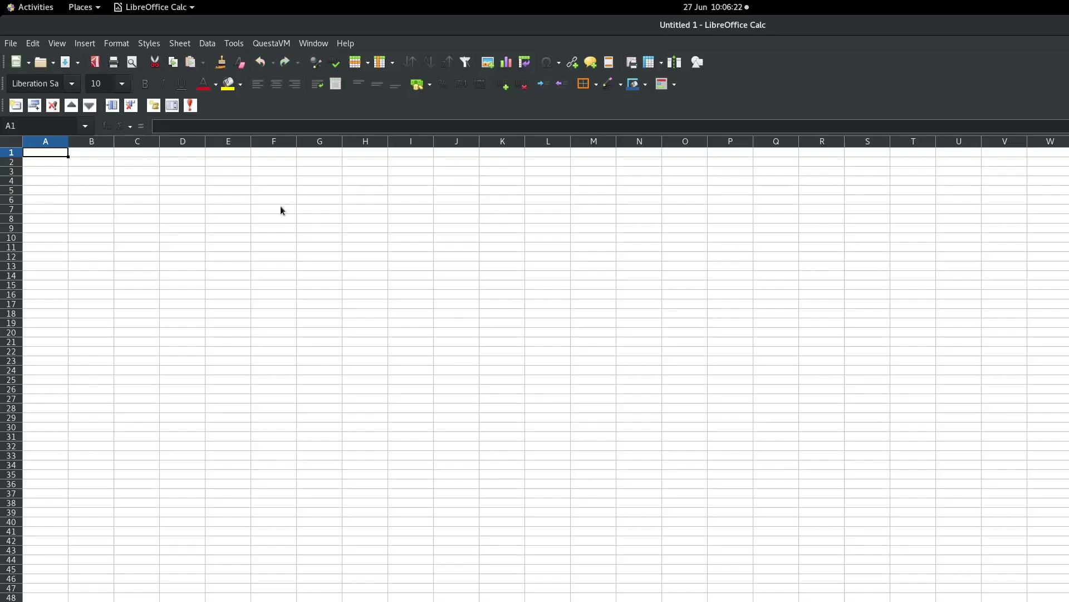
click(271, 45)
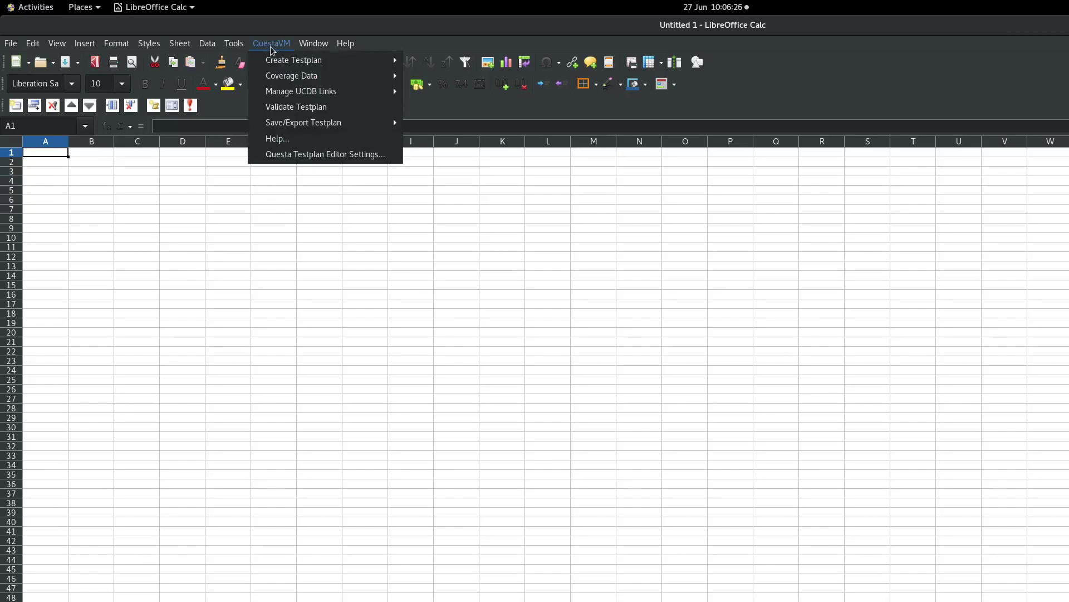
mouse_move(293, 61)
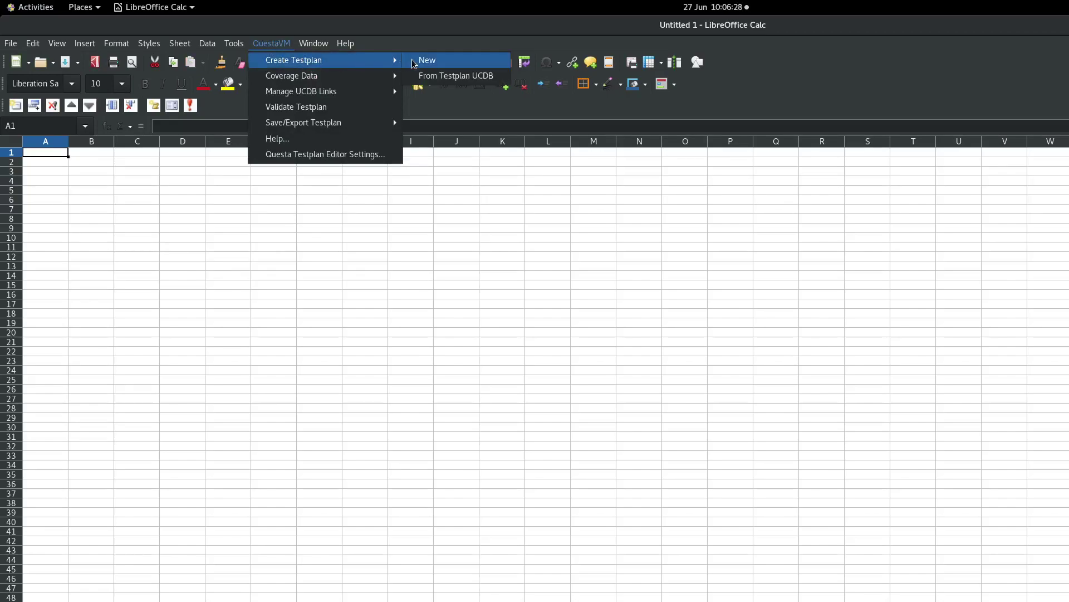
Create a new testplan named Testplan with the extra Priority column.
click(413, 63)
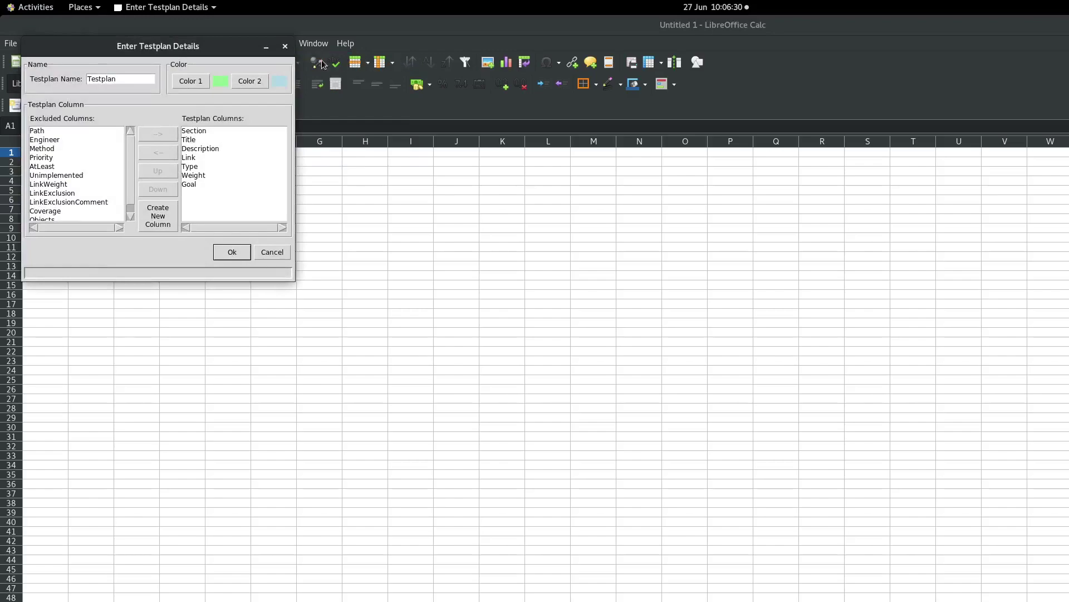
click(197, 132)
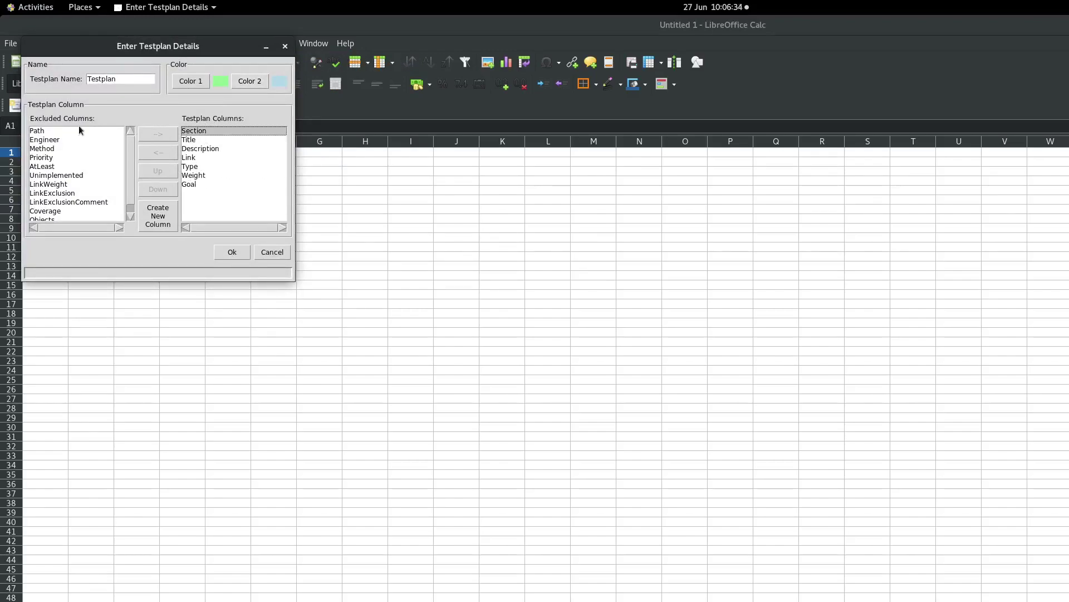
click(41, 158)
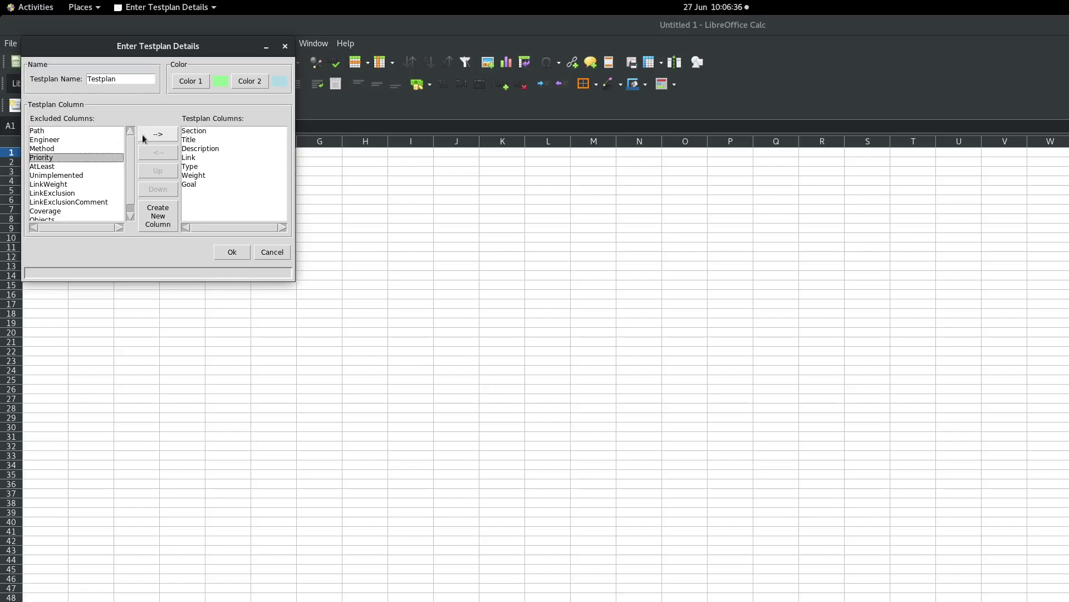
click(148, 136)
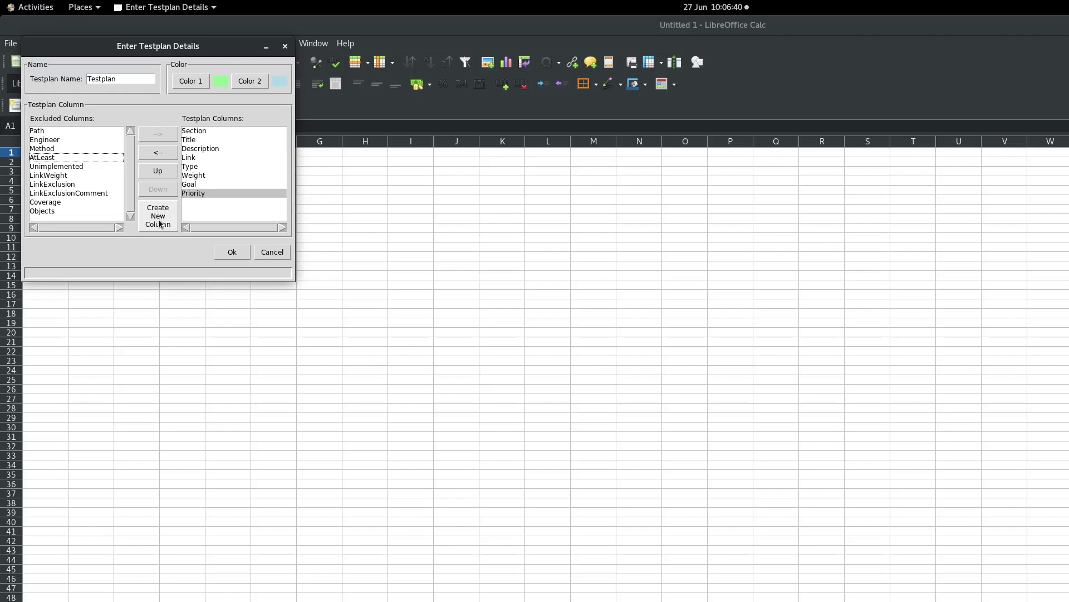
click(141, 79)
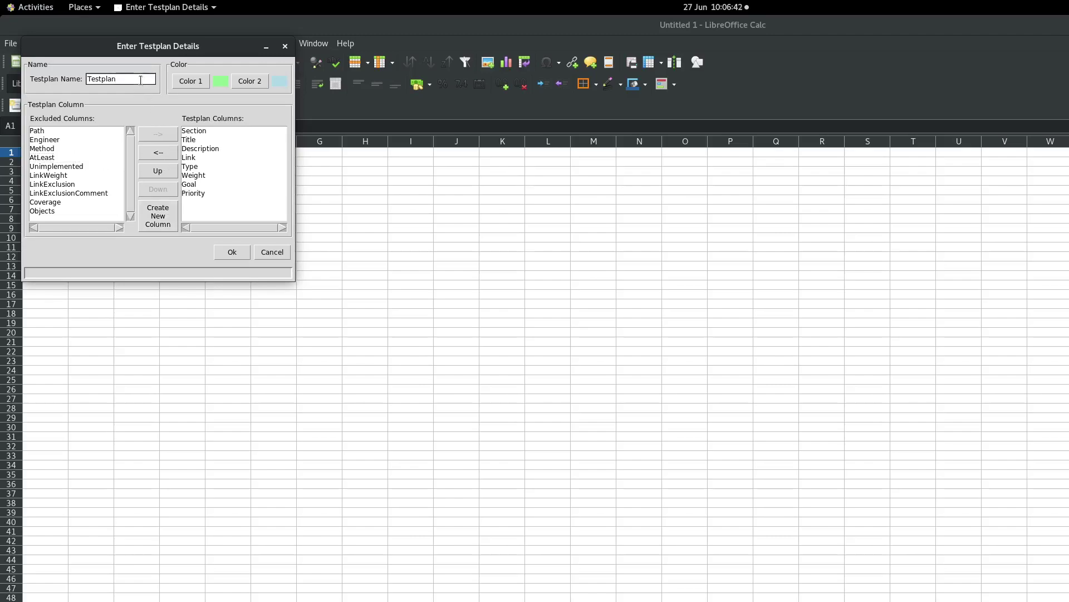
click(233, 253)
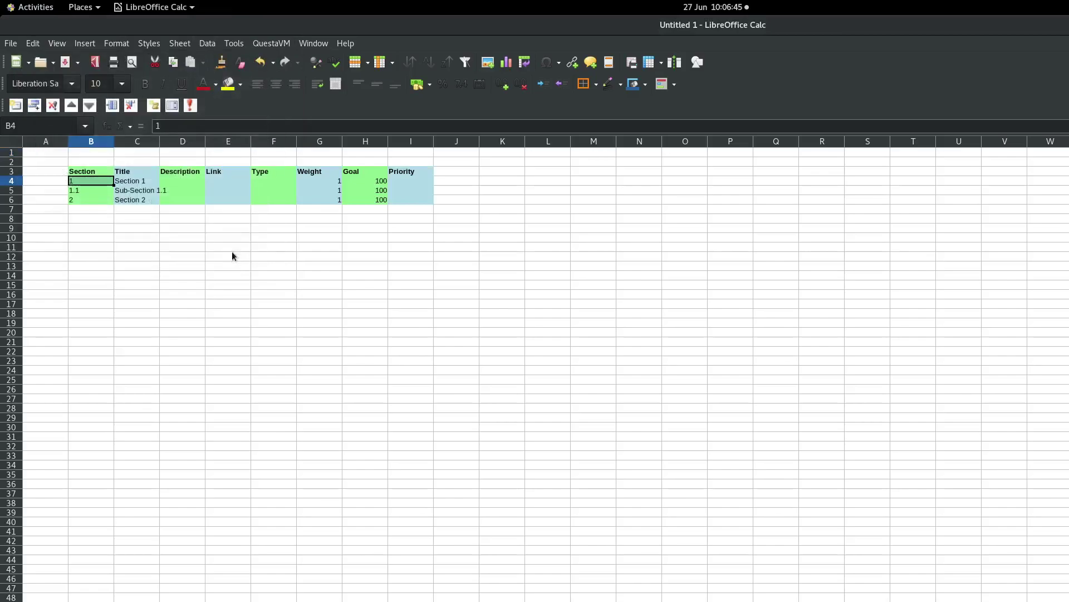
With B5 (section 1.1) selected, insert new sections 1.2 and 1.3.
click(96, 191)
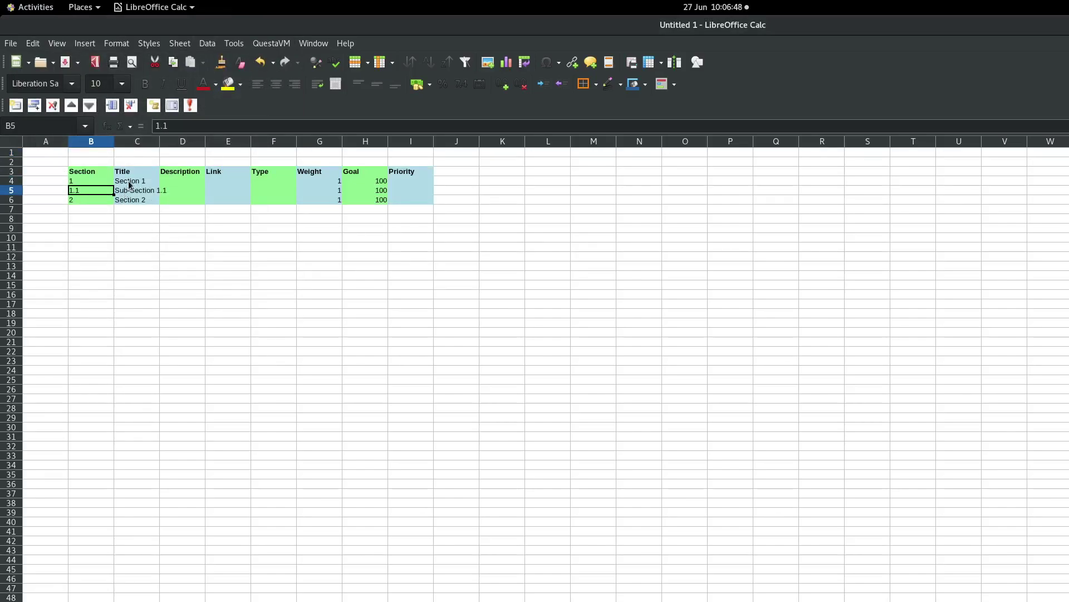
click(17, 106)
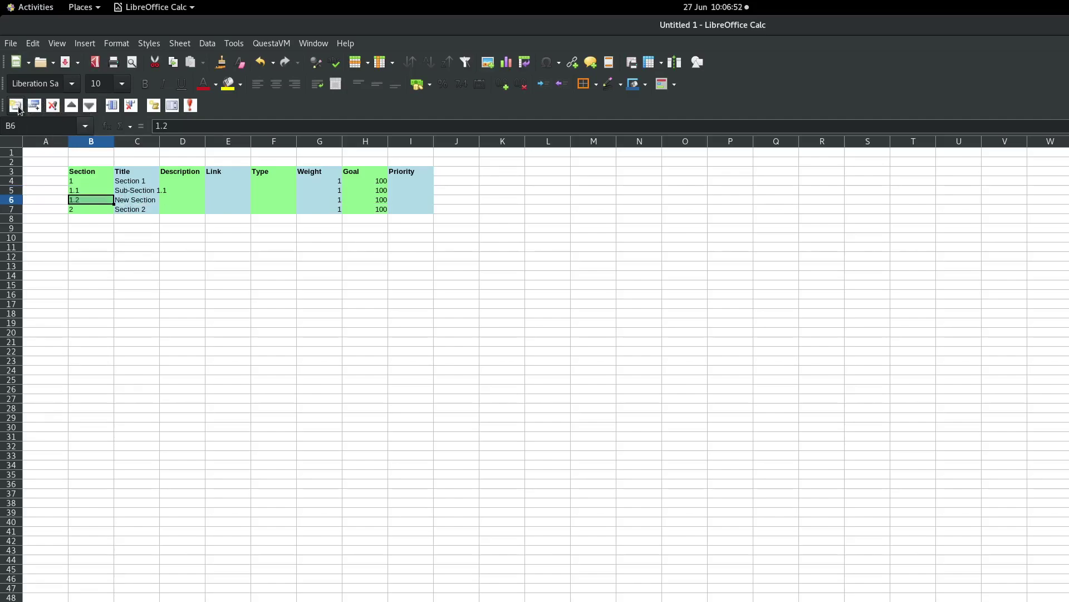
click(17, 106)
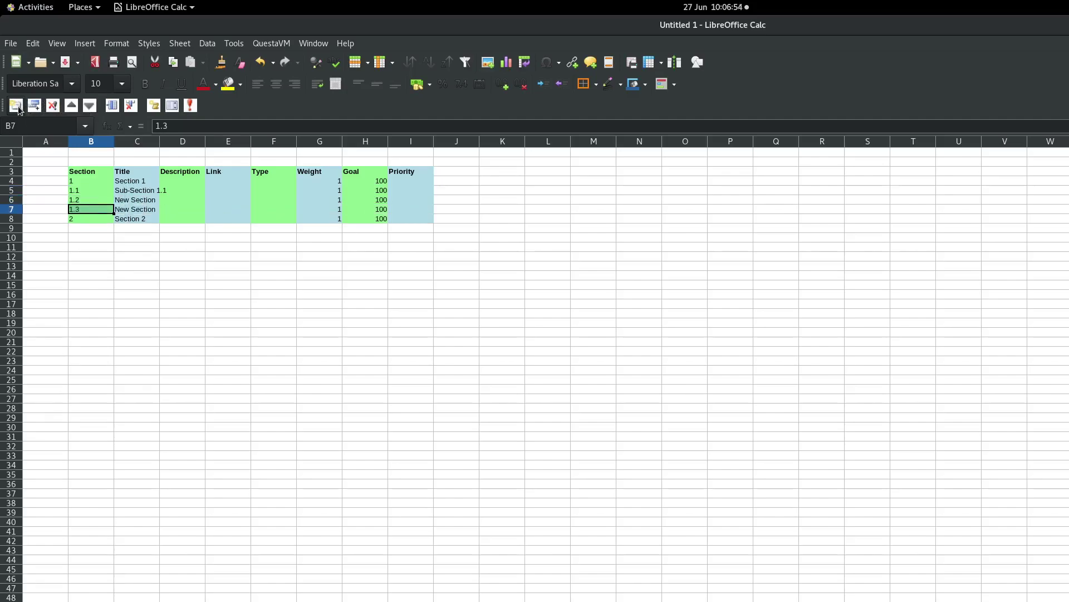
Enter the titles RDH, RDH0, RDH1, RDH2 and Code Coverage in C4–C8.
click(131, 182)
double_click(131, 182)
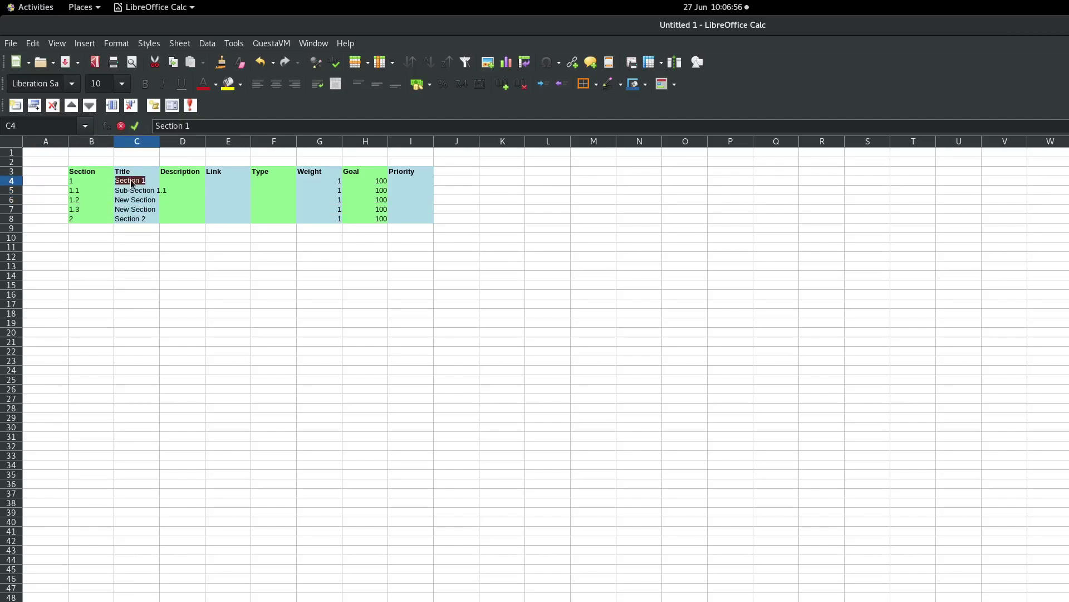
text(RDH)
key(Return)
text(RDH)
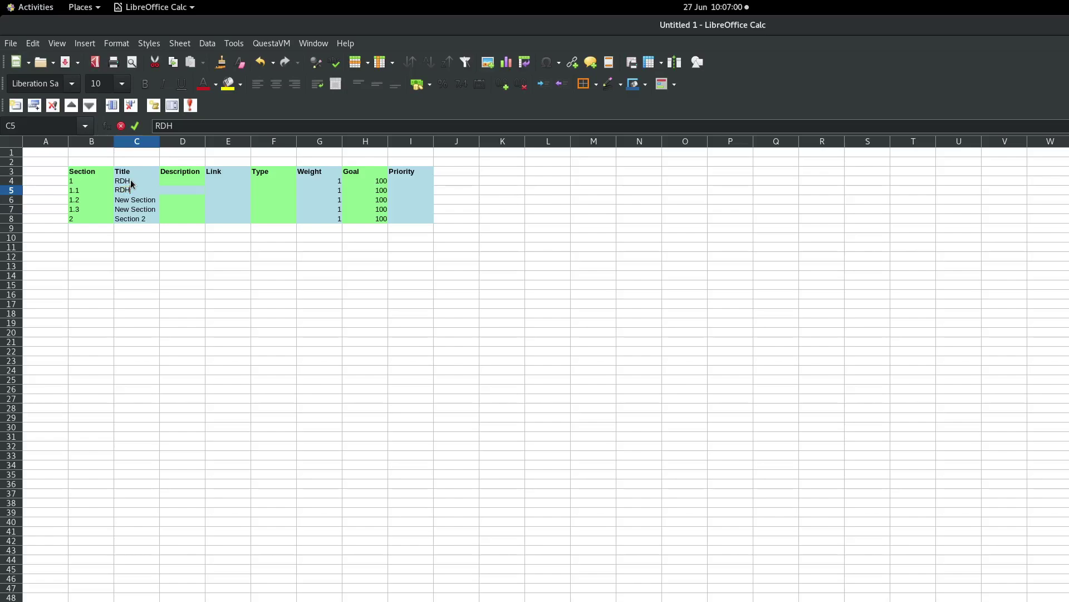
text(0)
key(Return)
text(RDH1)
key(Return)
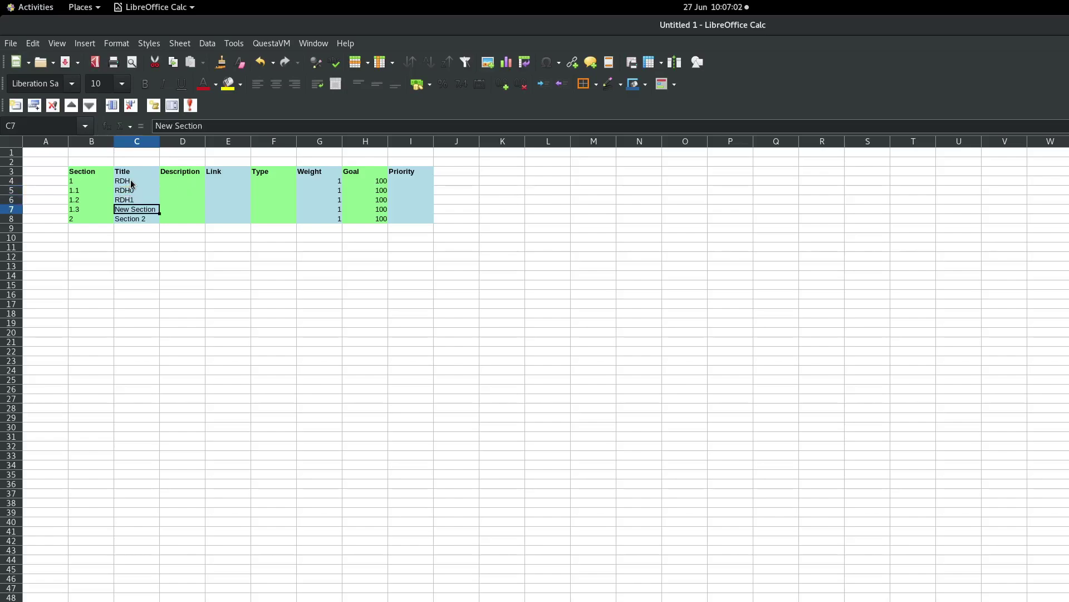
text(RDH2)
key(Return)
text(Cod)
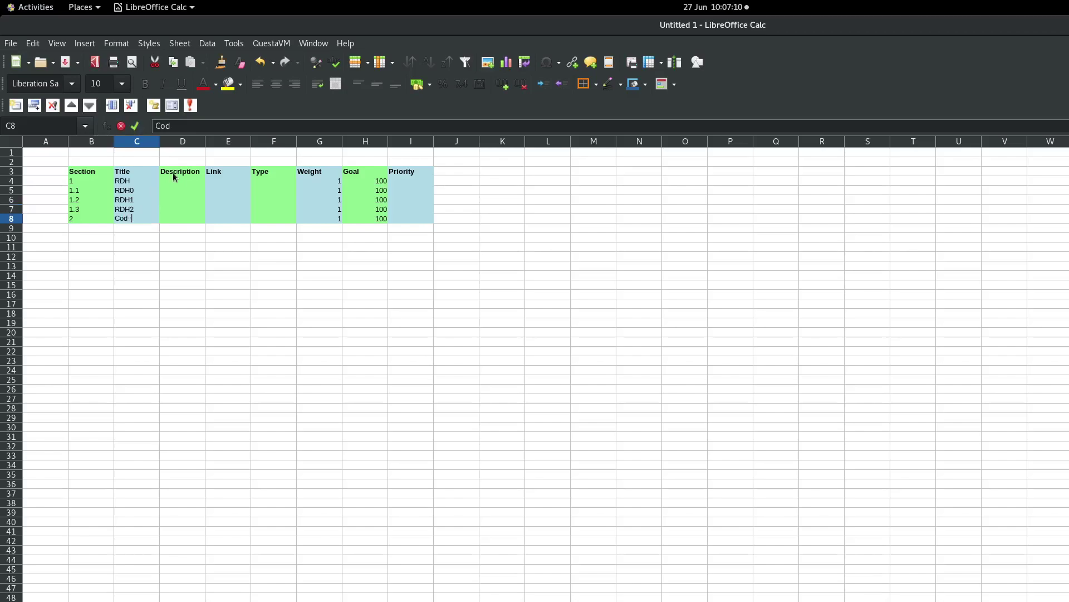
text(e Coverage)
click(235, 181)
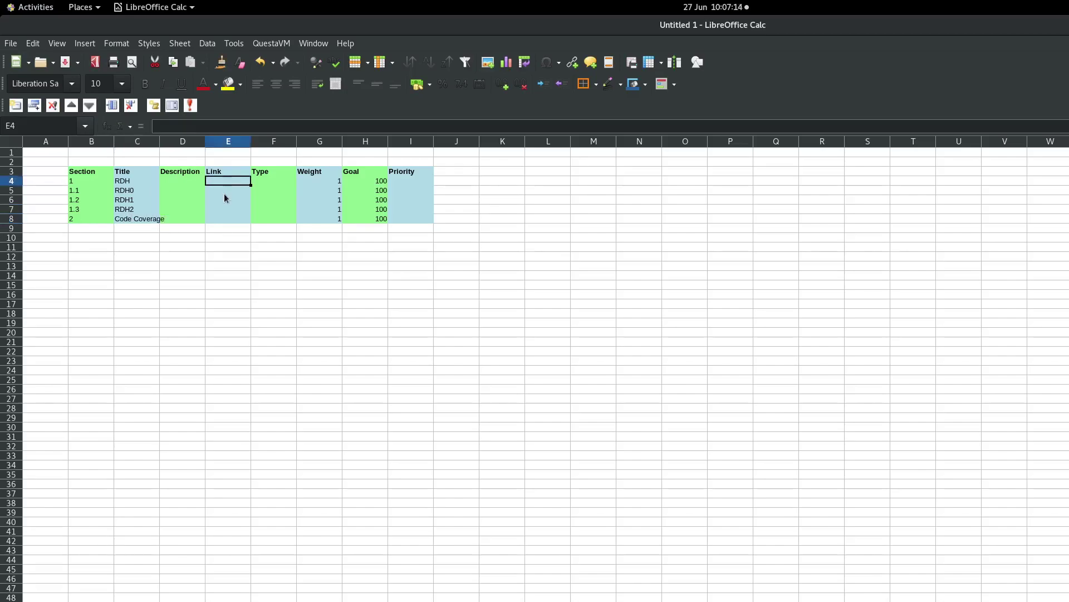
click(220, 192)
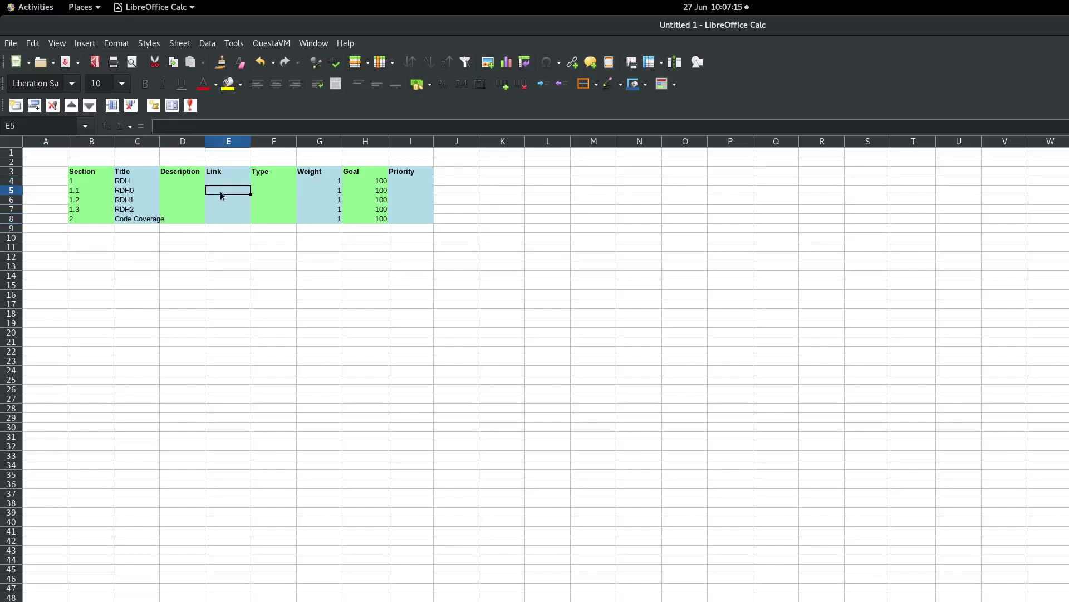
Create UCDB links from new_testplan/coverage_merged_2022_06_27.ucdb and dismiss the success message.
click(274, 46)
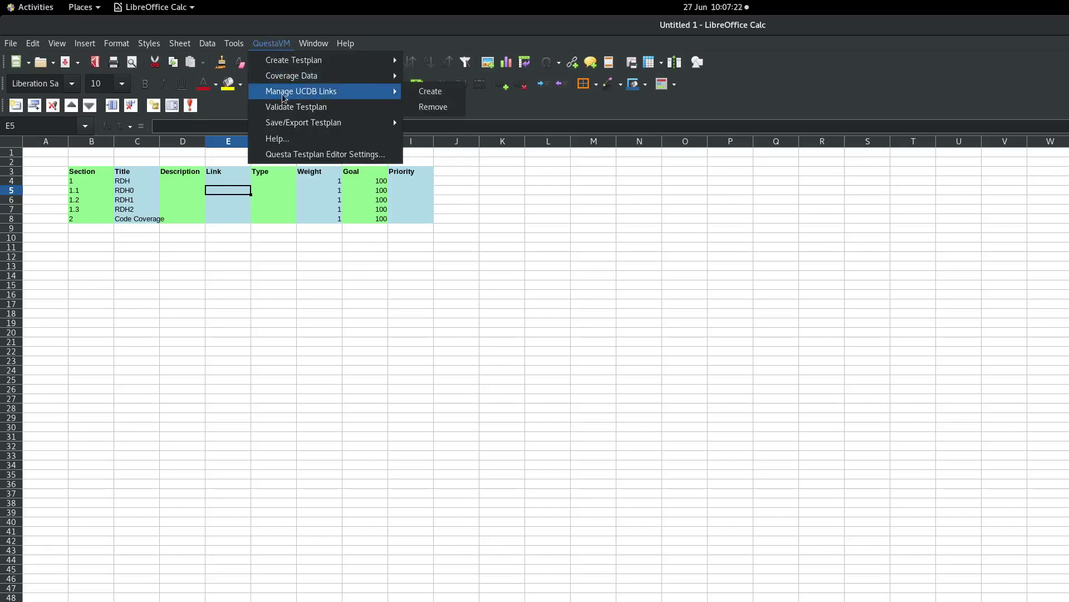
mouse_move(301, 91)
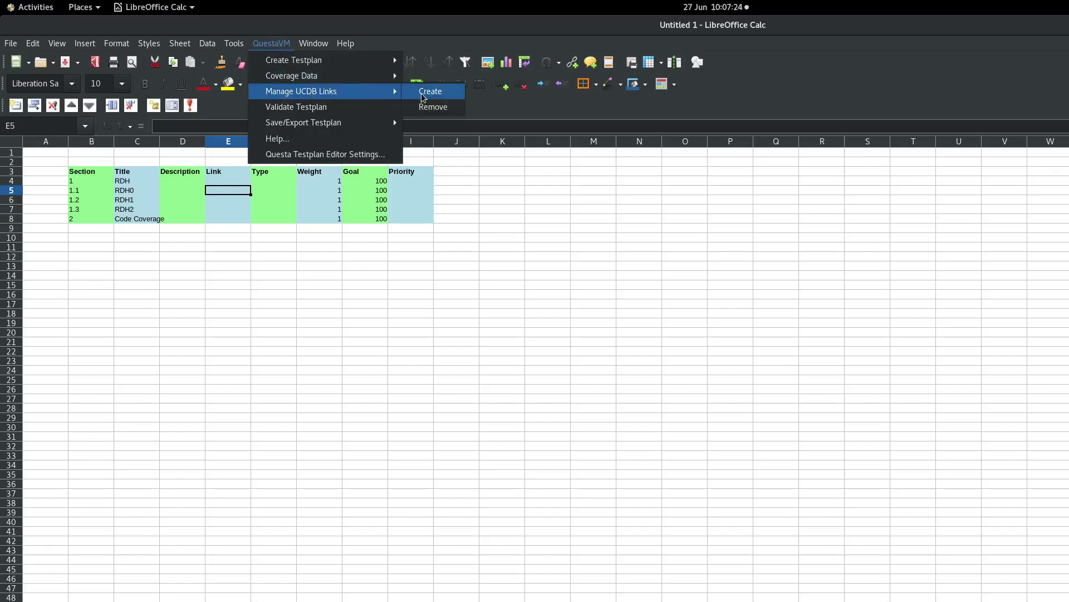
click(422, 92)
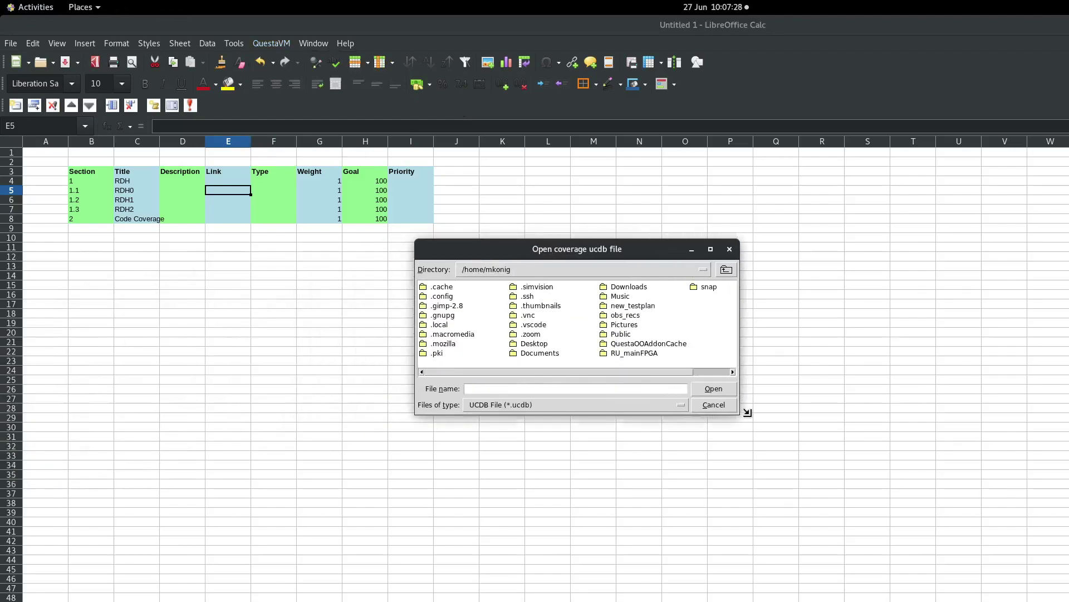
drag(747, 412, 752, 415)
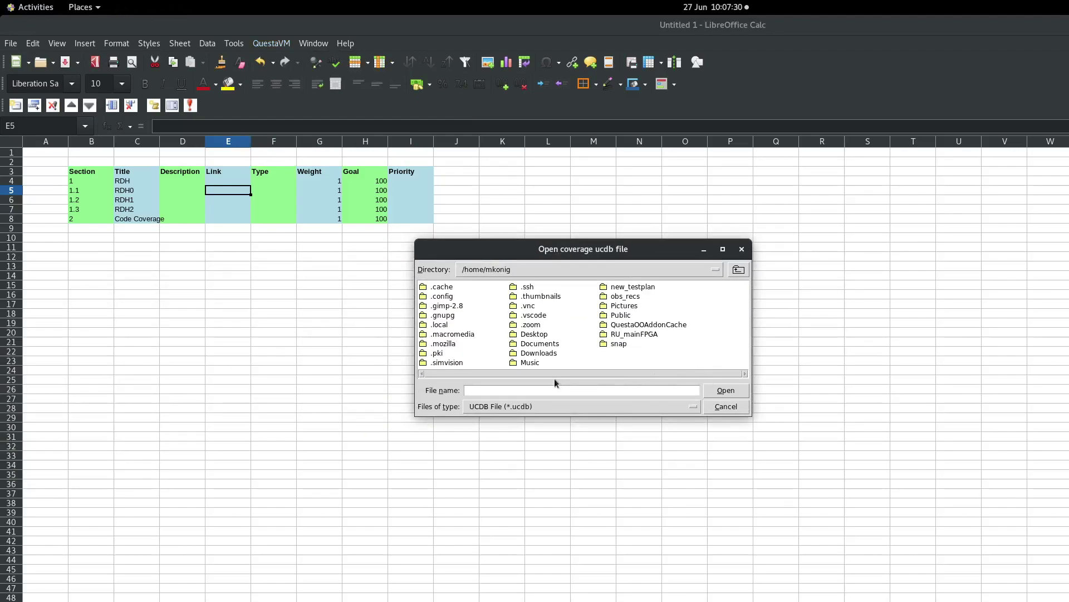
double_click(625, 286)
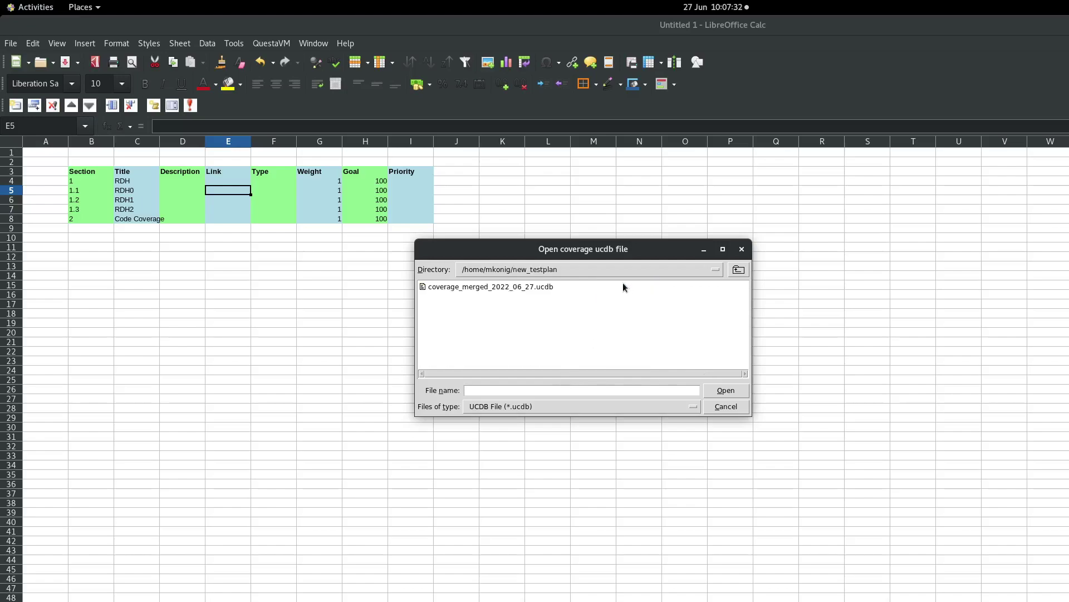
click(508, 288)
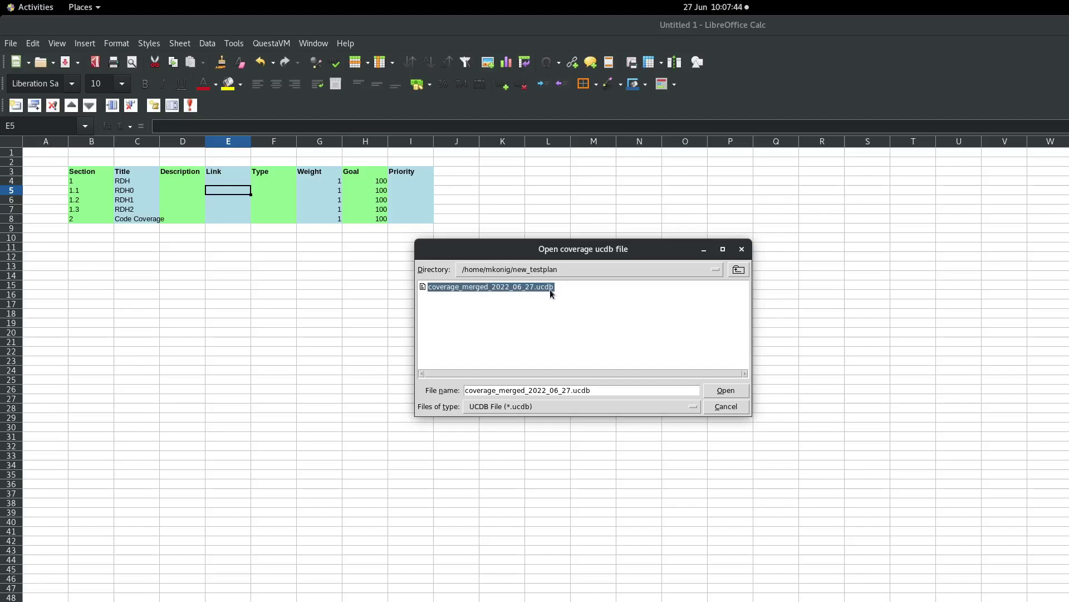
click(724, 390)
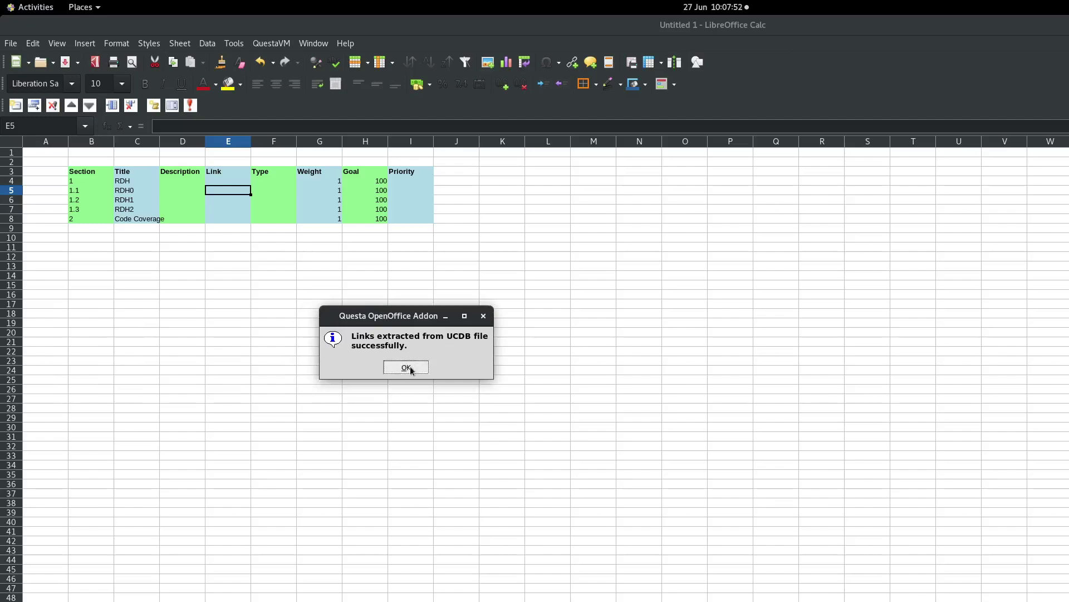
click(411, 366)
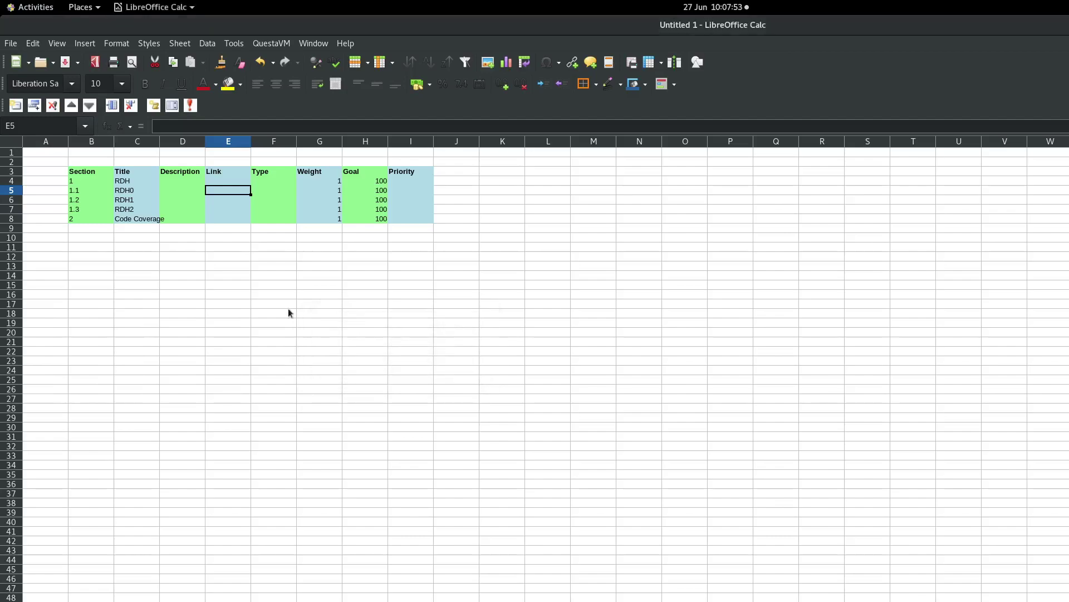
Add RDH0_group, from CoverGroup items filtered by 'RDH', as the RDH0 row's link.
click(171, 106)
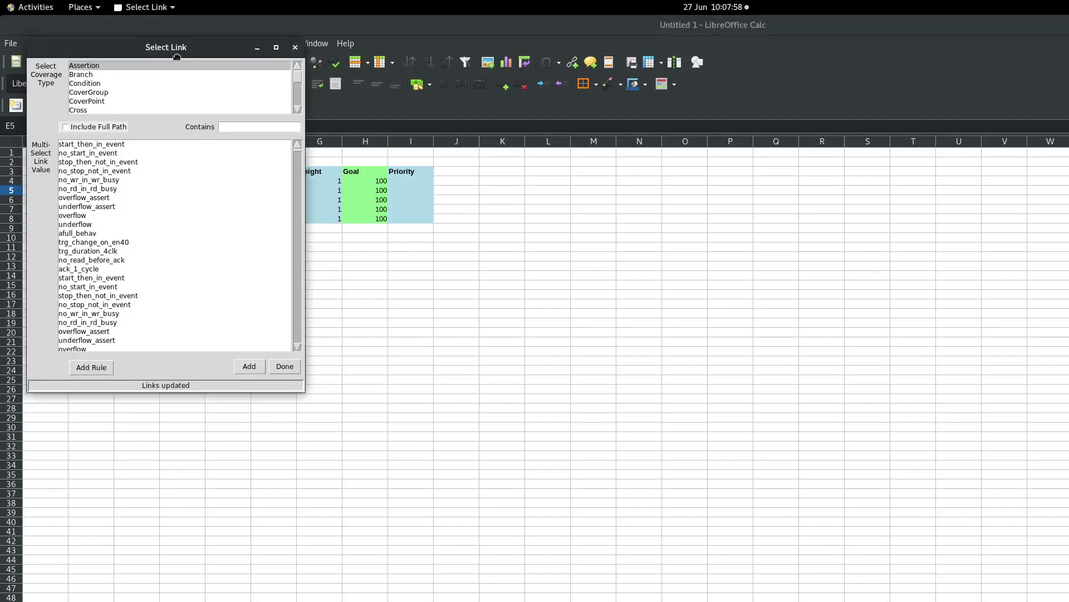
drag(176, 56, 470, 156)
click(427, 185)
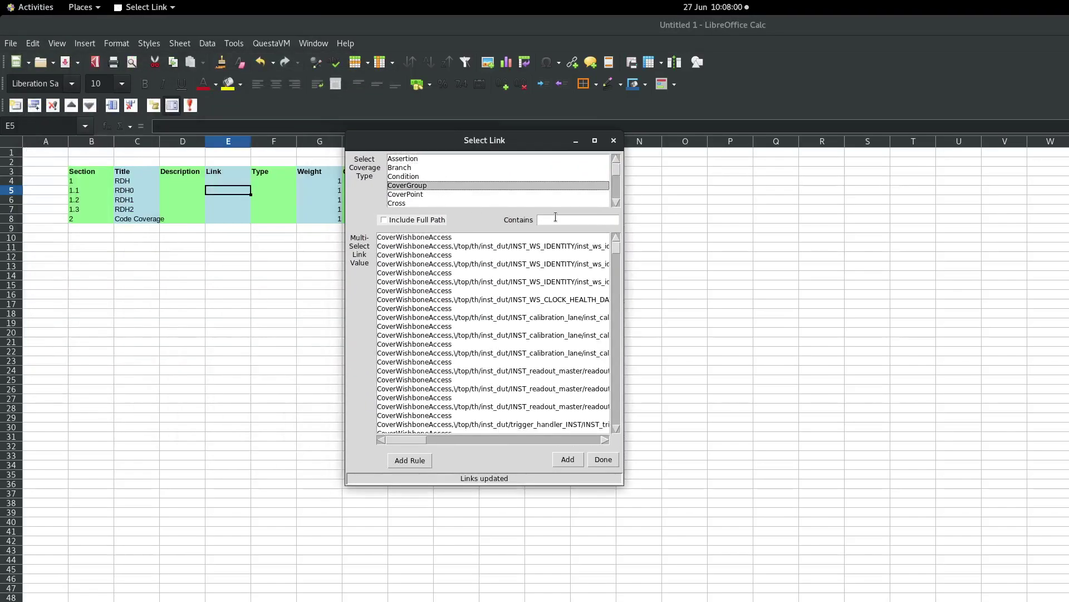
click(555, 219)
text(RDH)
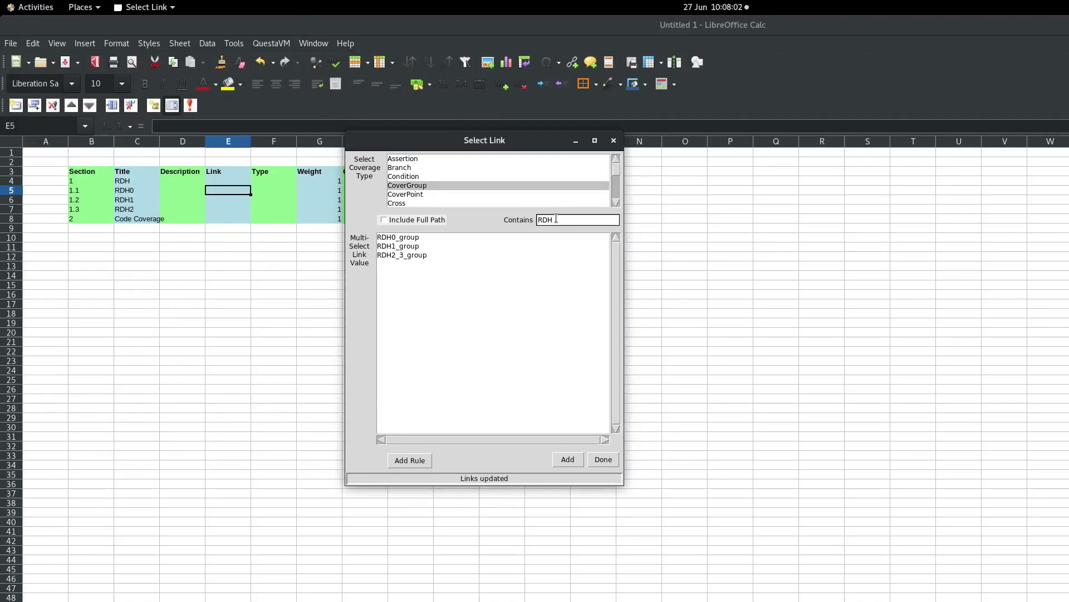
click(456, 239)
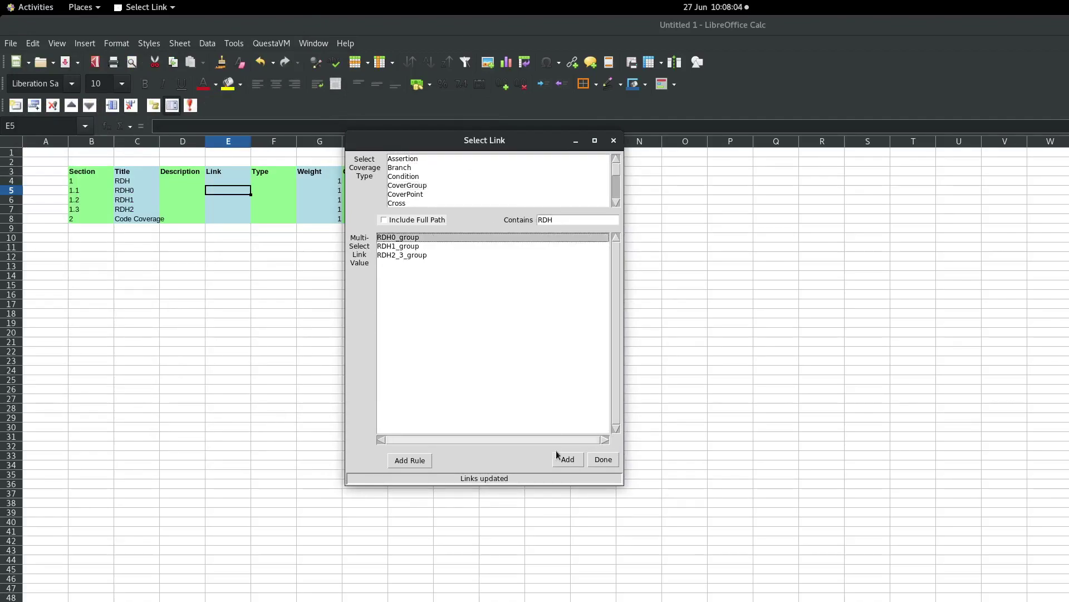
click(565, 460)
click(221, 203)
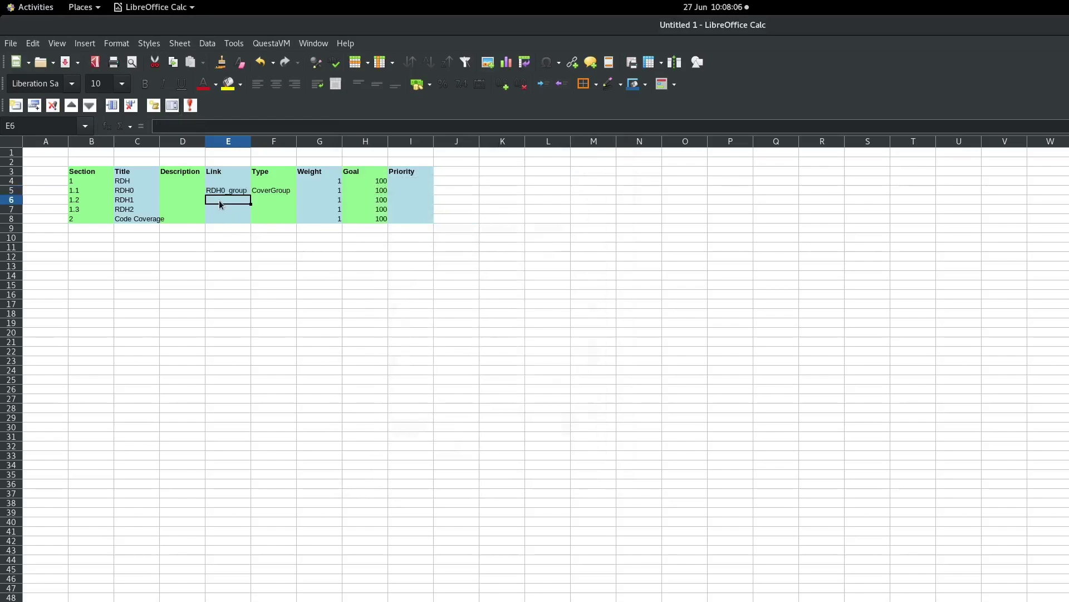
Add RDH1_group, from CoverGroup items filtered by 'RDH', as the RDH1 row's link.
click(173, 108)
click(125, 89)
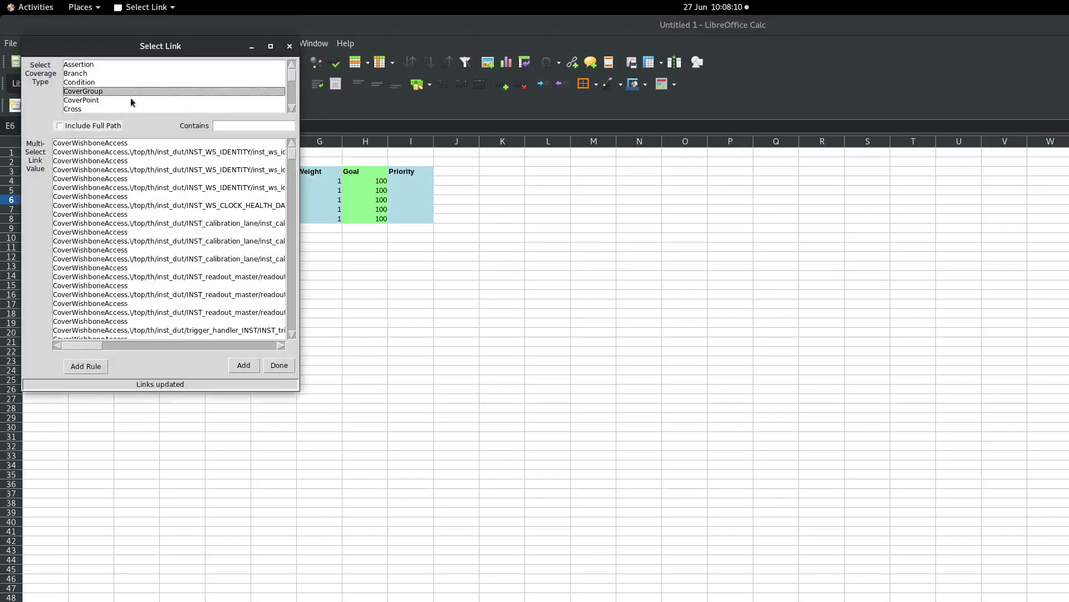
click(244, 125)
text(RDH)
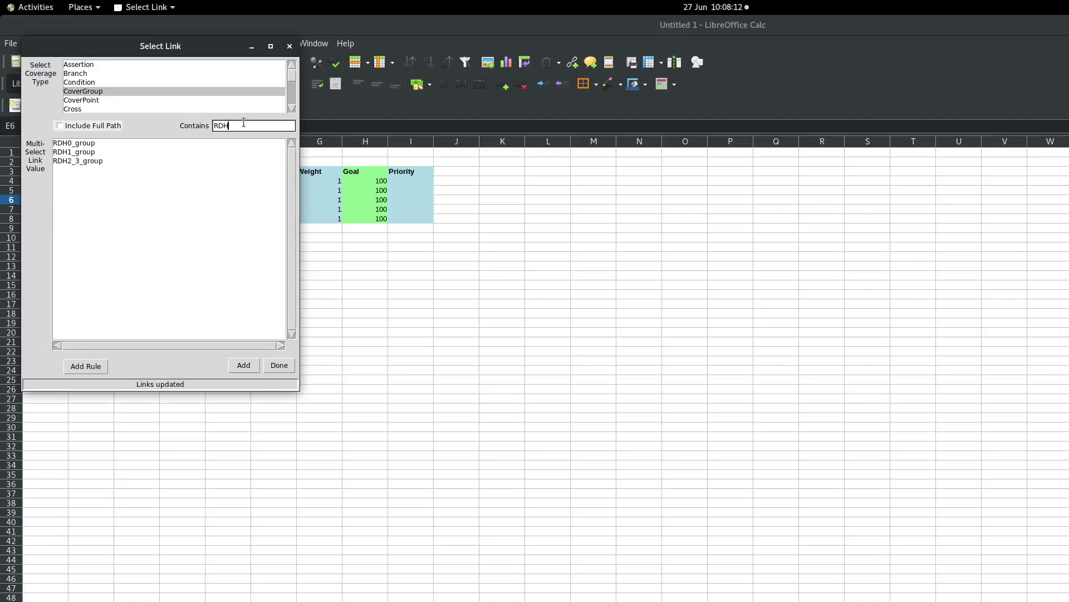
click(214, 146)
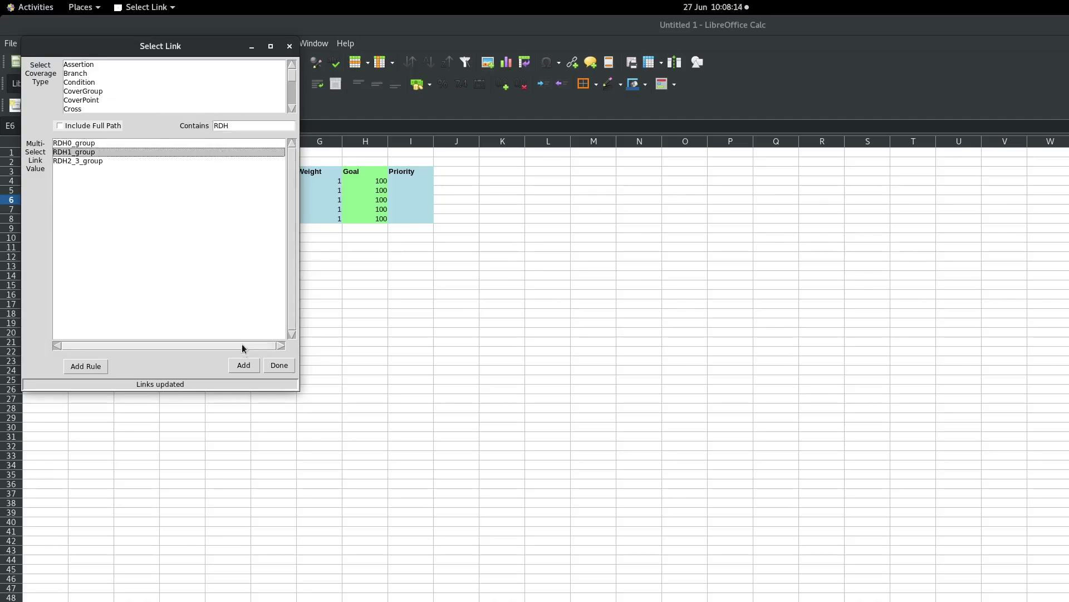
click(245, 368)
click(229, 208)
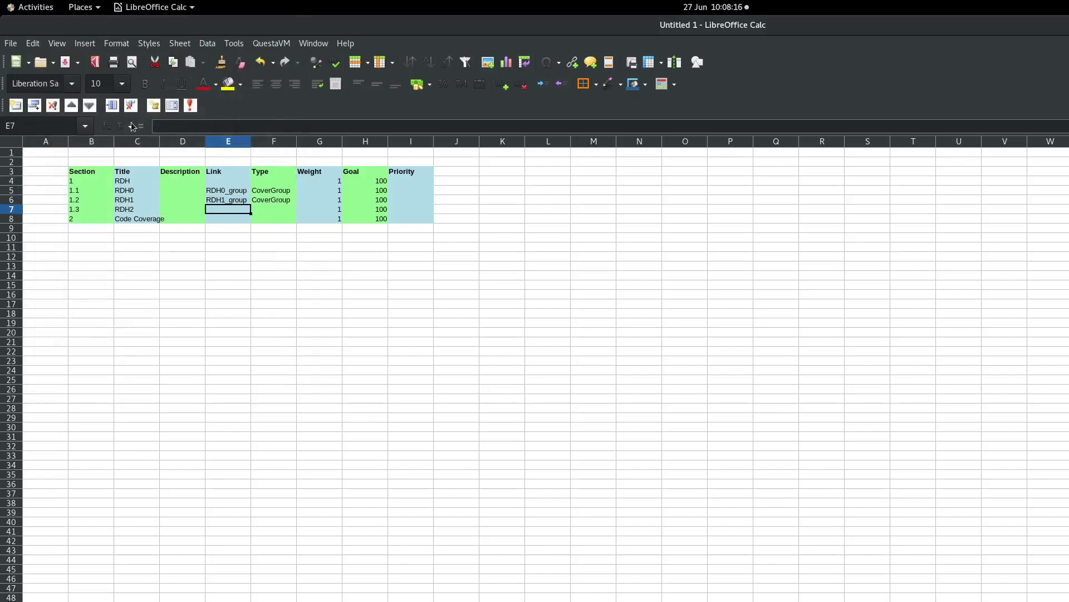
Add RDH2_3_group:RDH2_PAGES_counter, from CoverPoint items filtered by 'RDH2', as RDH2's link.
click(174, 110)
drag(160, 51, 260, 90)
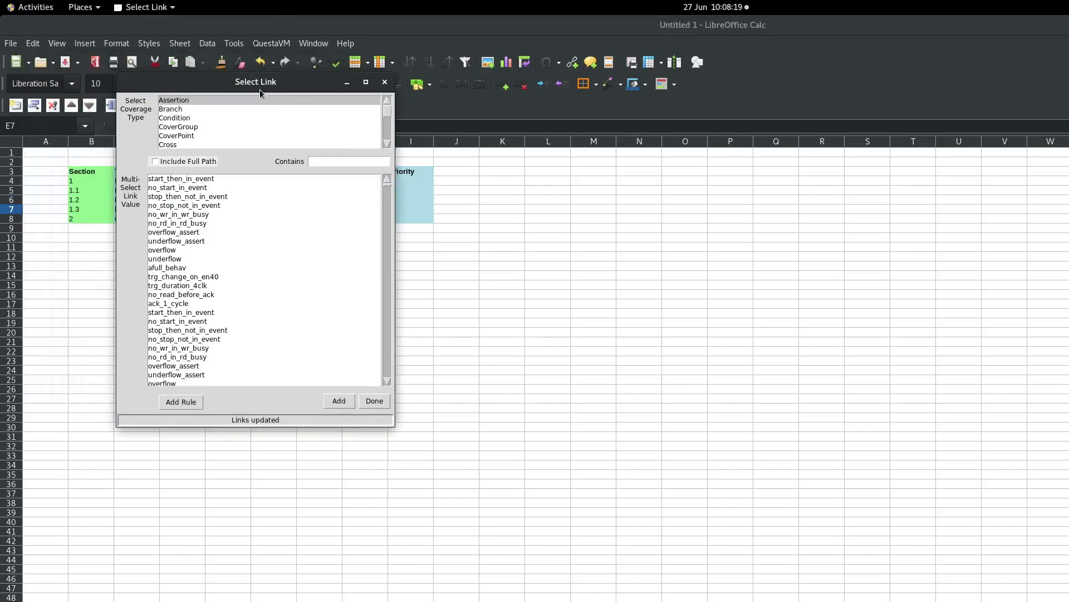
click(335, 161)
text(R)
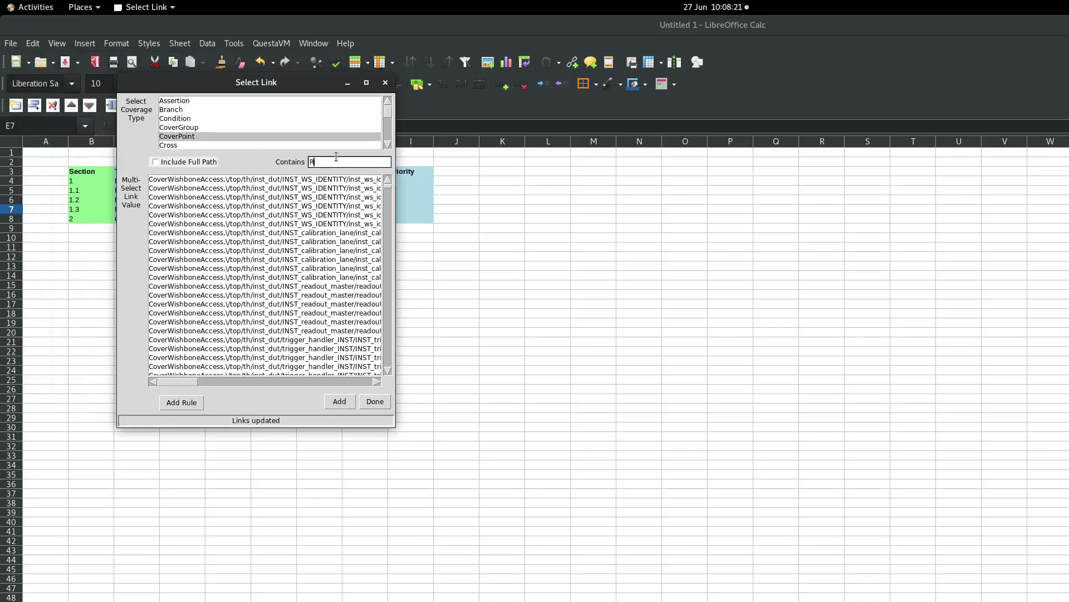
text(DH2)
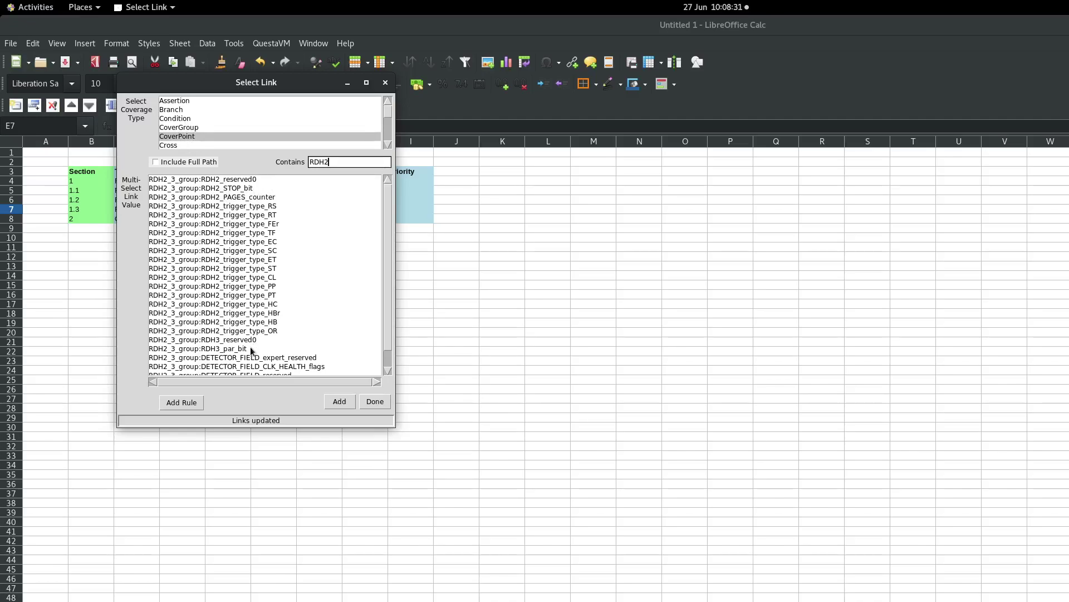
click(254, 197)
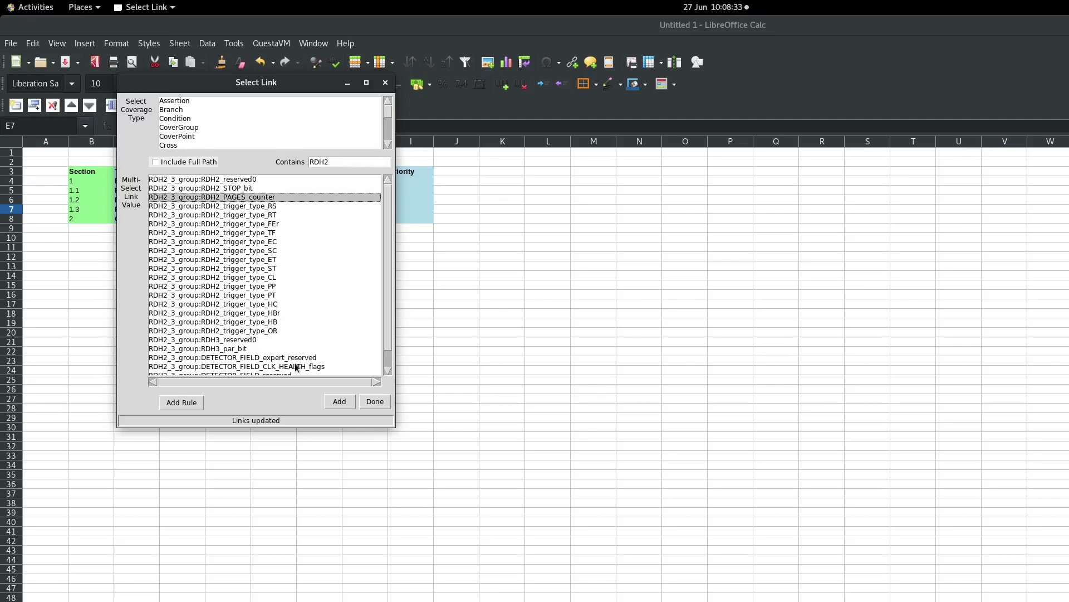
click(341, 402)
Link E8 to the lane_ib[0] Branch paths, filtered by 'lane_ib[0]', through #428.
click(221, 217)
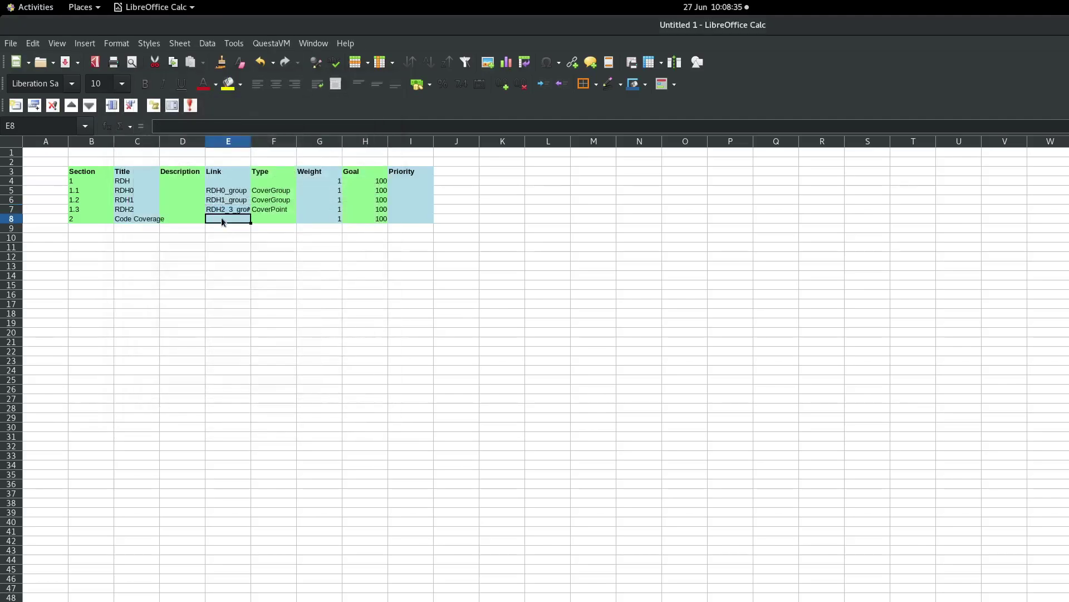
click(172, 111)
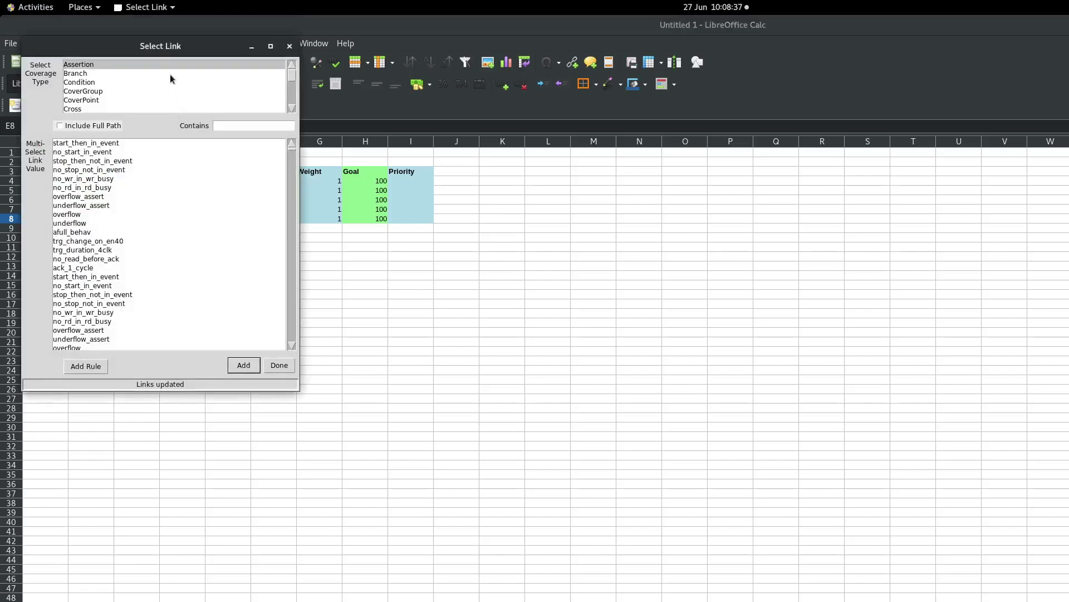
click(86, 73)
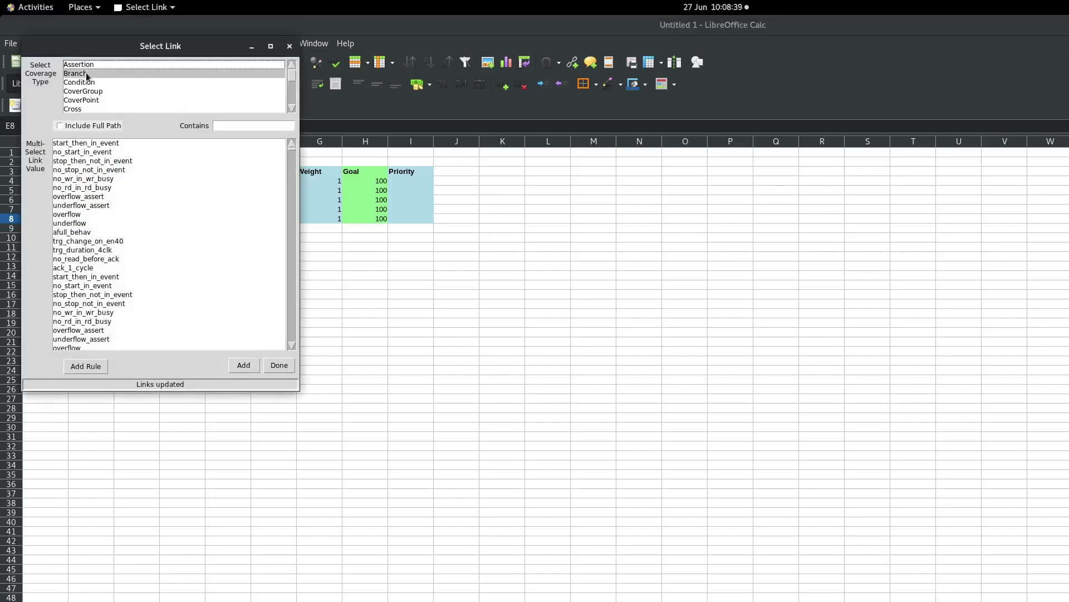
click(234, 125)
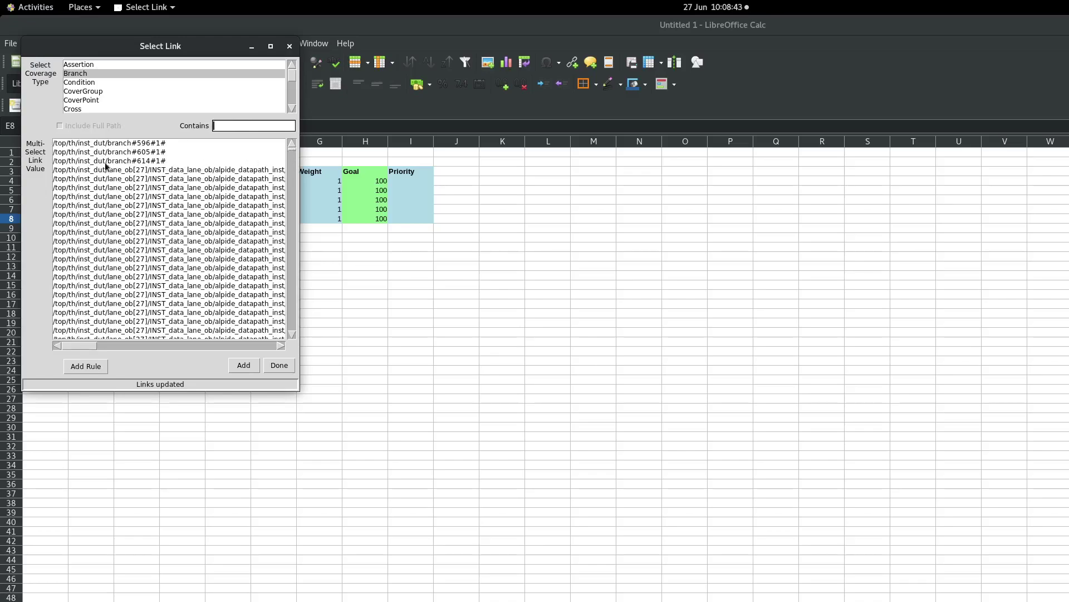
mouse_move(293, 154)
mouse_down()
mouse_move(280, 231)
mouse_move(294, 169)
mouse_move(234, 174)
mouse_up()
text(lan)
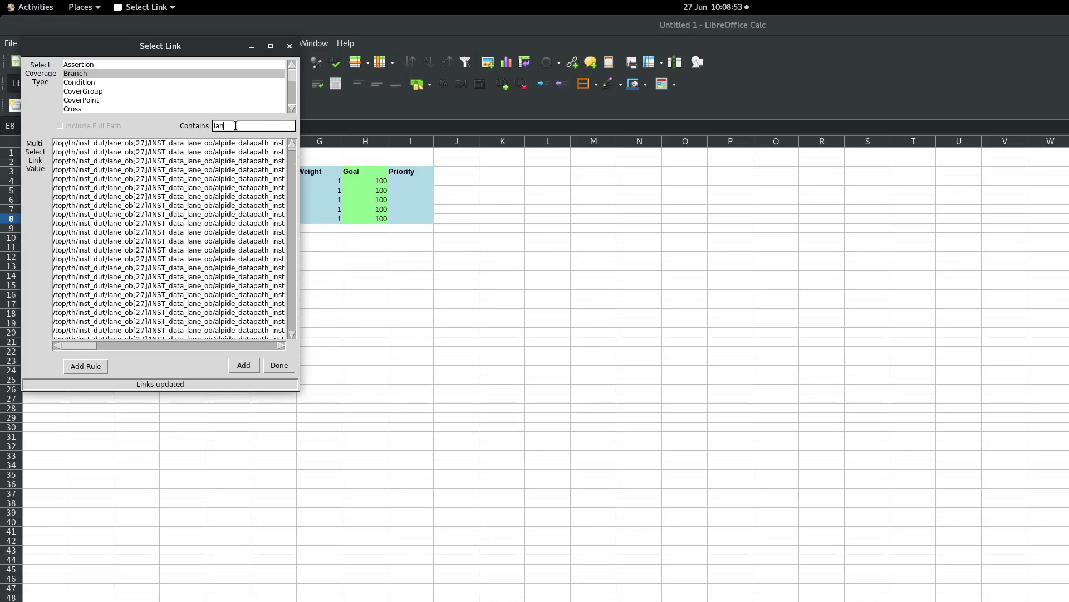
text(e_)
text(ib[0])
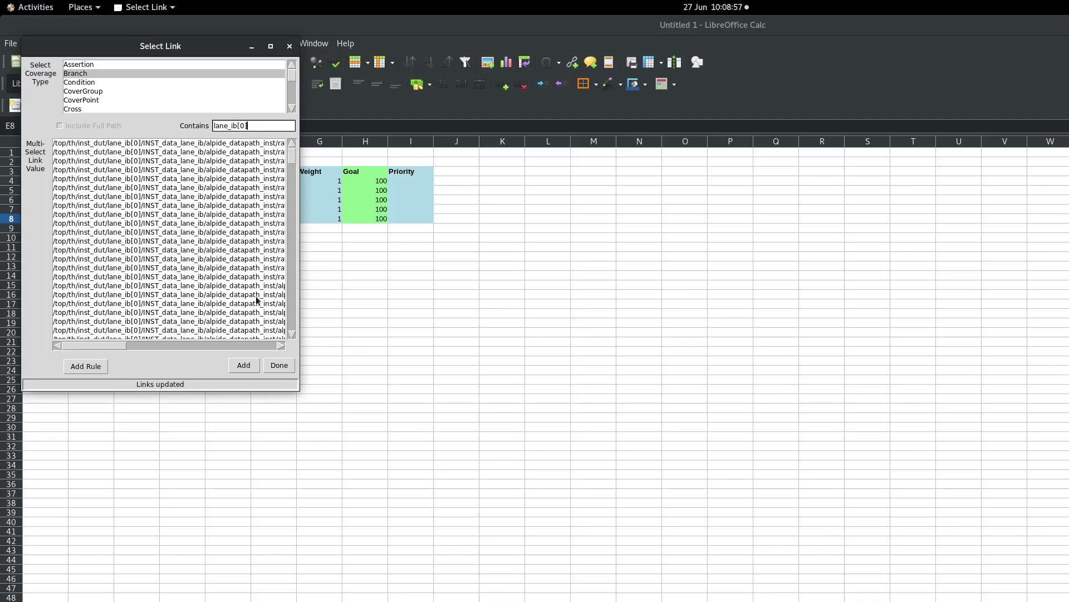
click(207, 144)
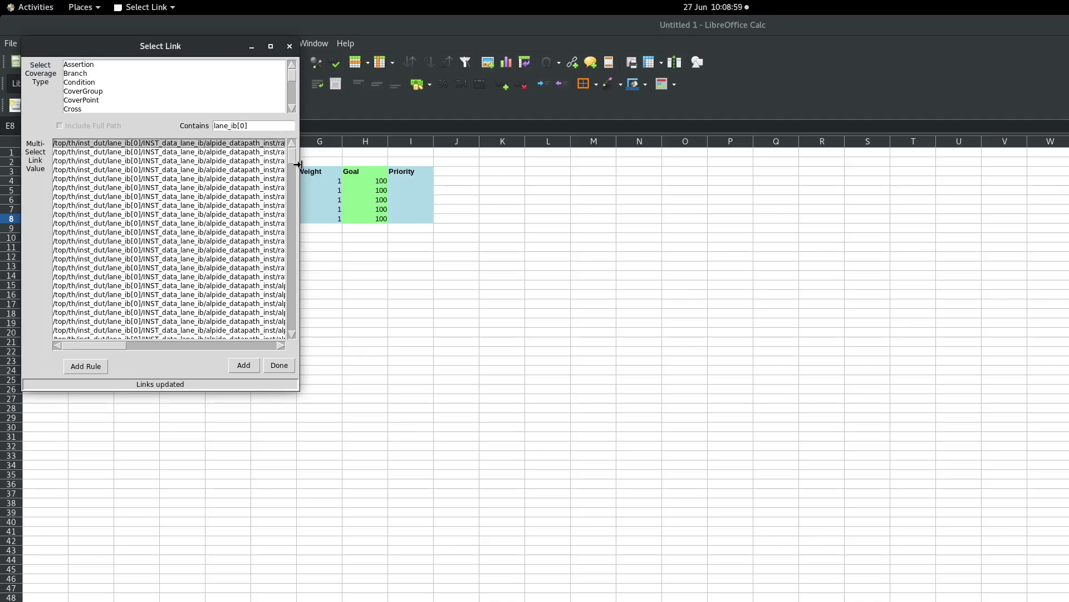
drag(298, 165, 470, 201)
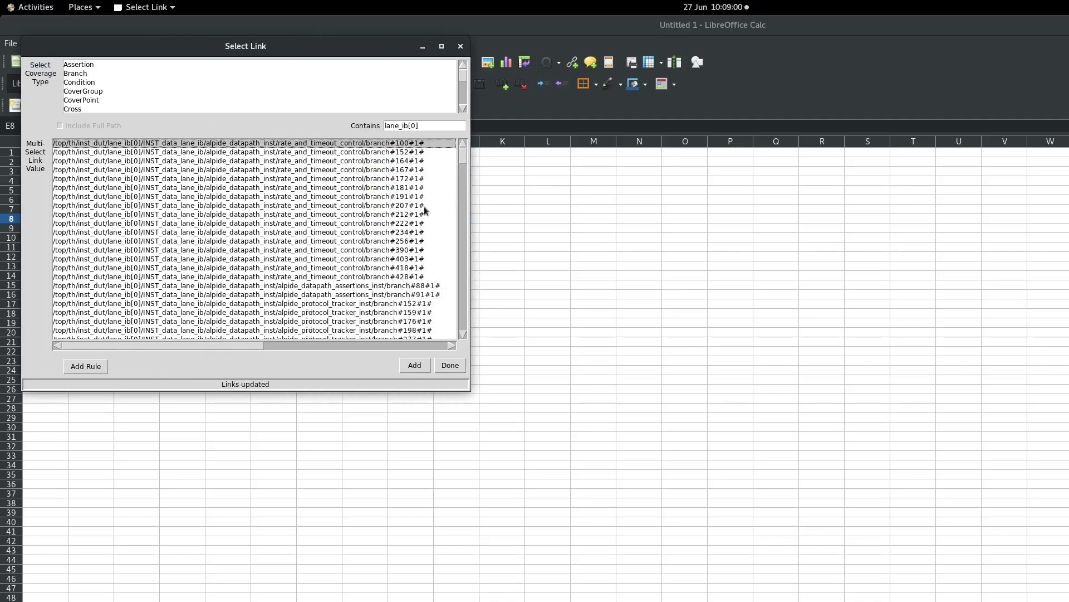
shift+click(349, 276)
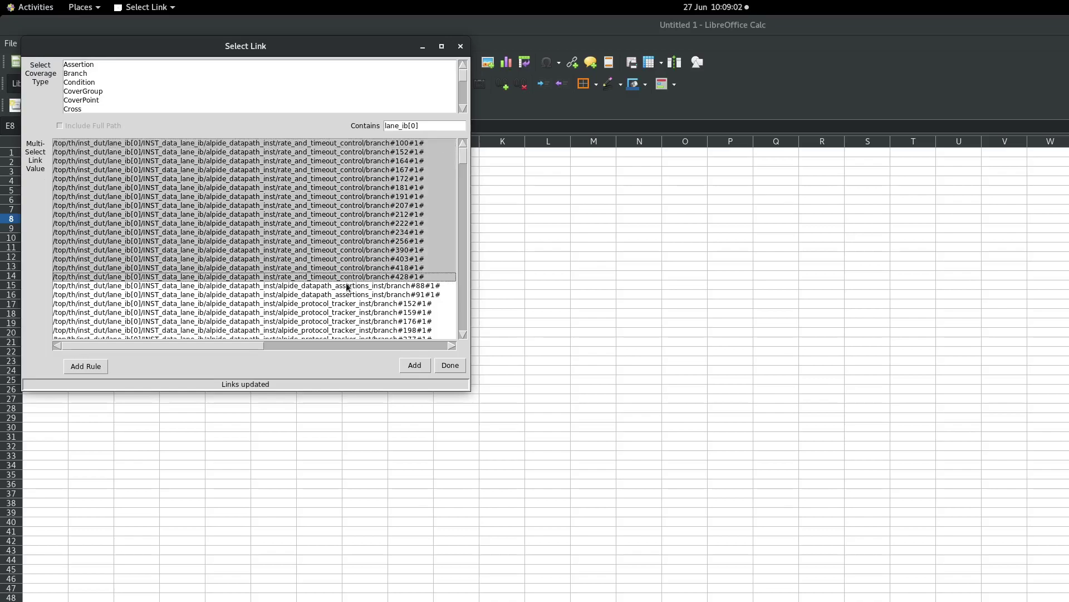
click(414, 367)
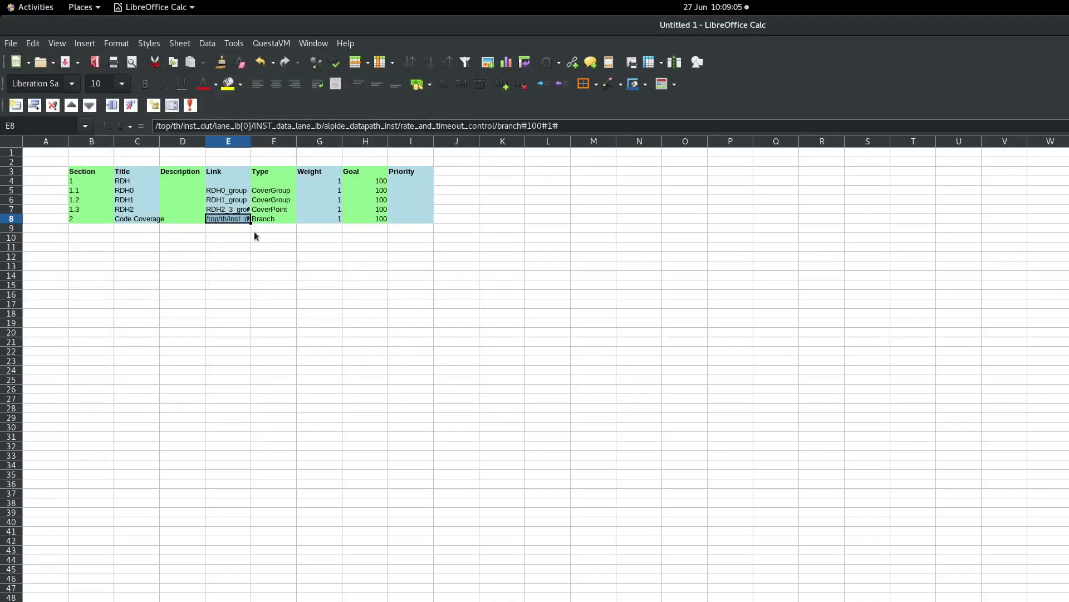
double_click(232, 219)
Save the spreadsheet as testplan.ods in Home/new_testplan.
click(145, 286)
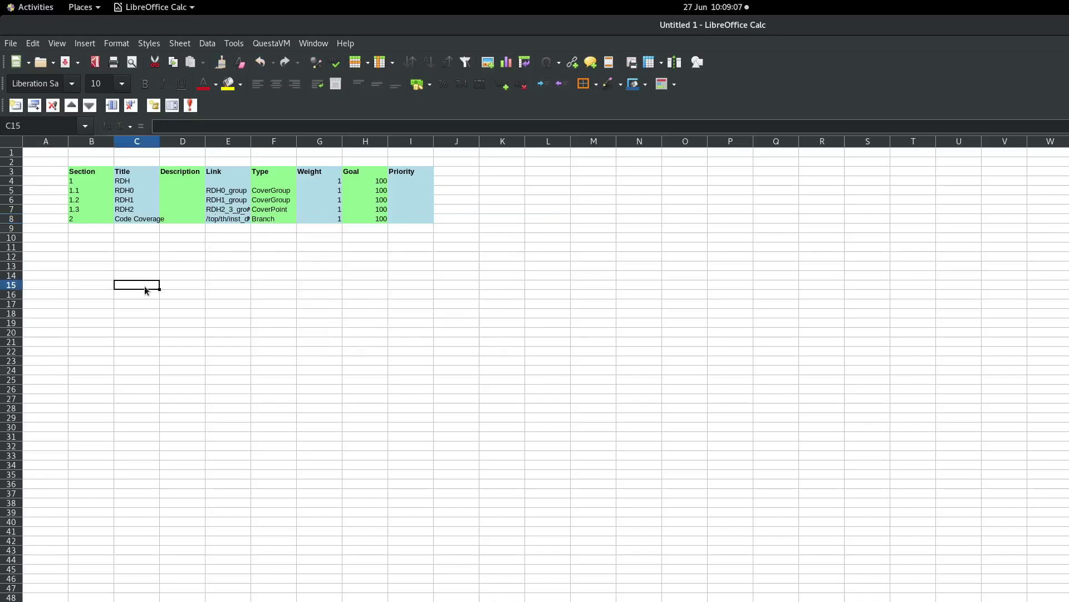
key(ctrl+s)
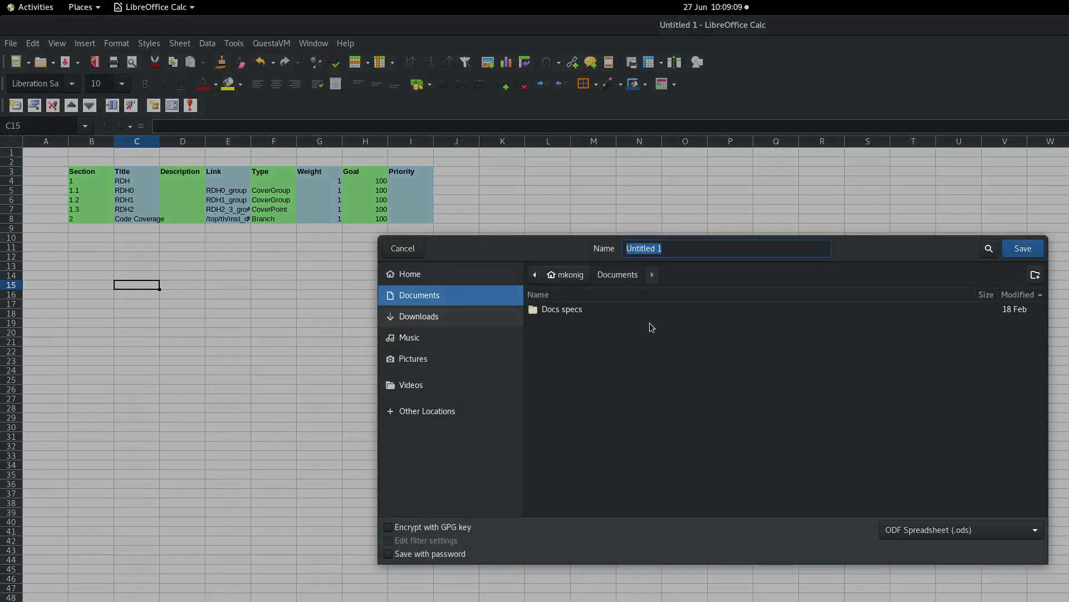
click(451, 275)
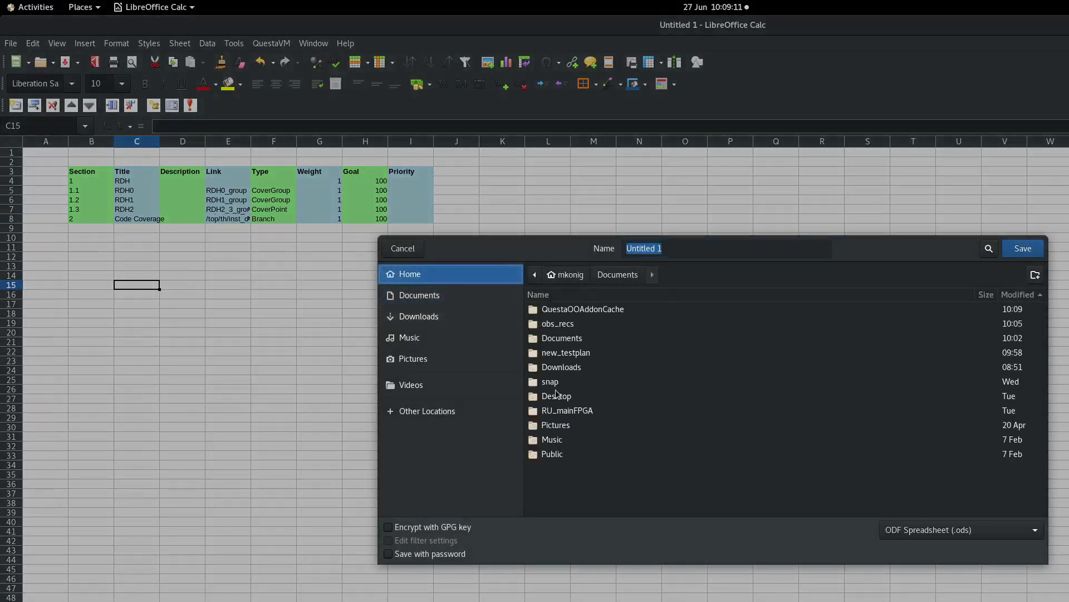
click(576, 354)
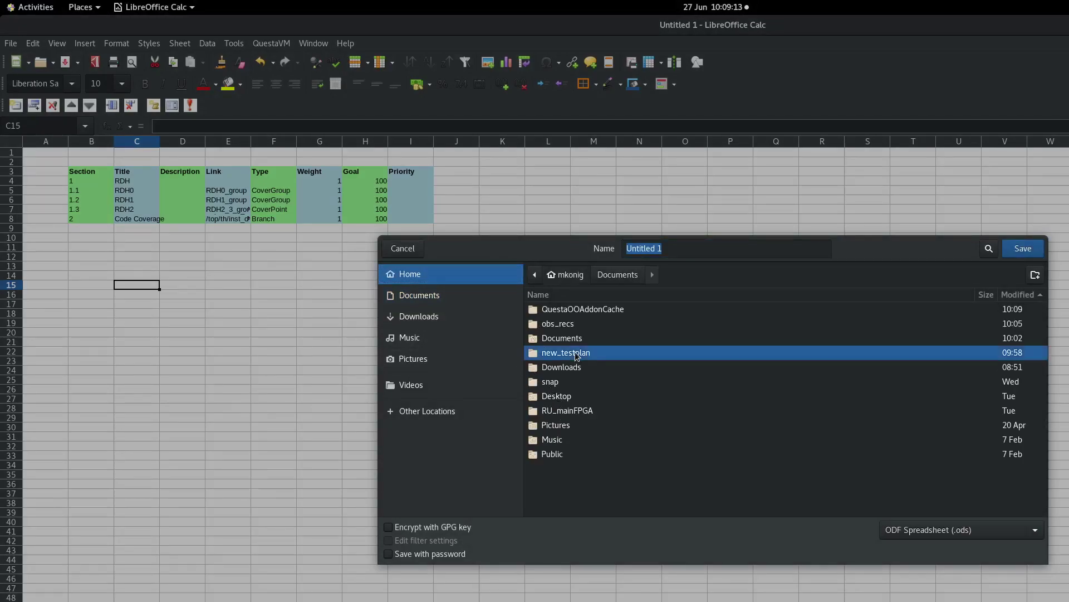
double_click(576, 354)
key(ctrl+a)
text(te)
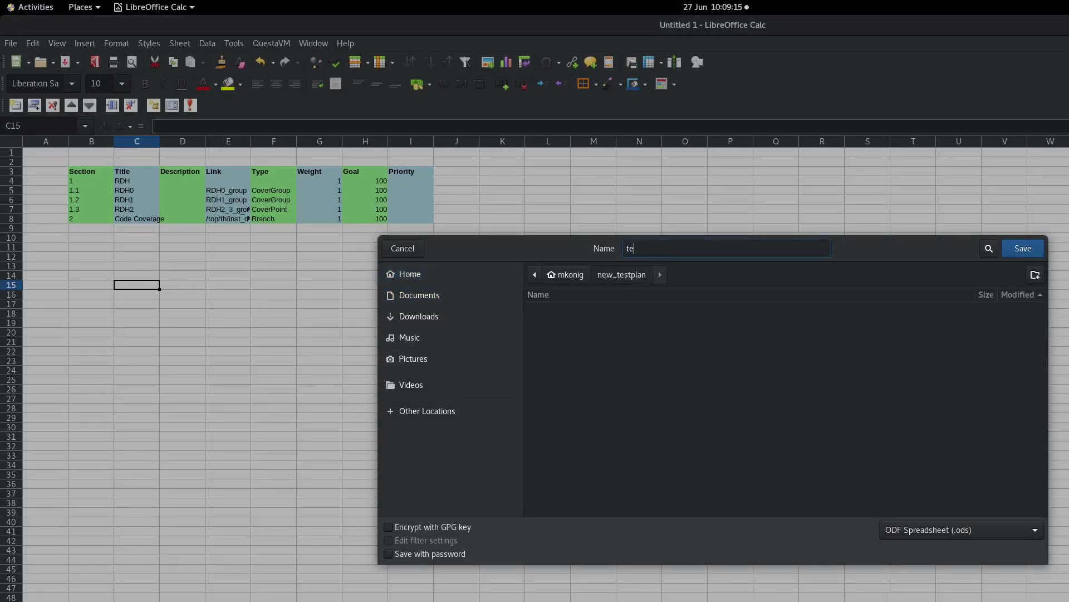
text(stplan)
key(Return)
click(272, 43)
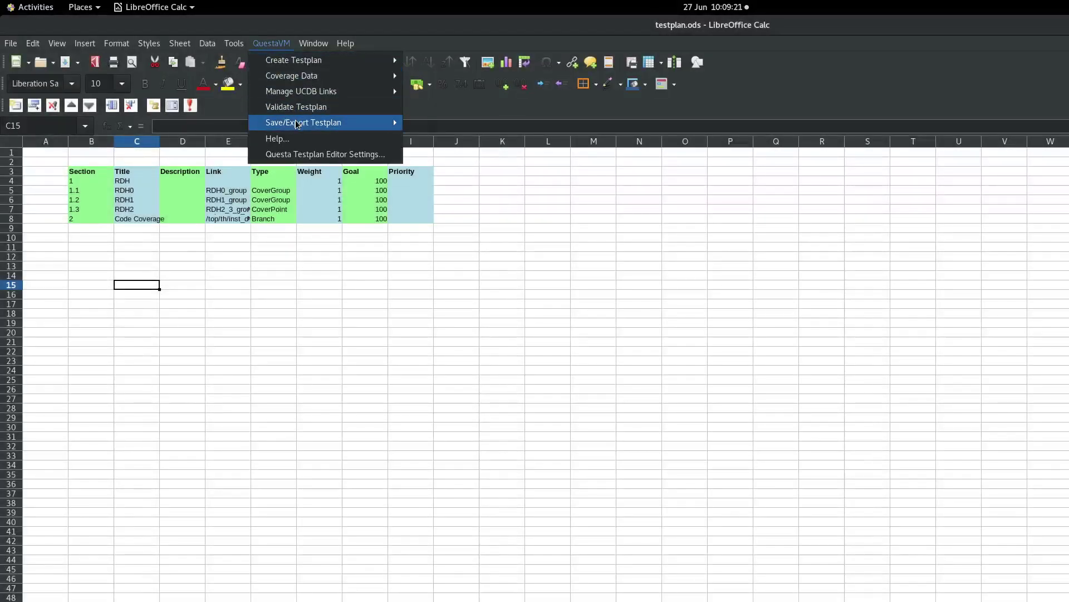
mouse_move(303, 122)
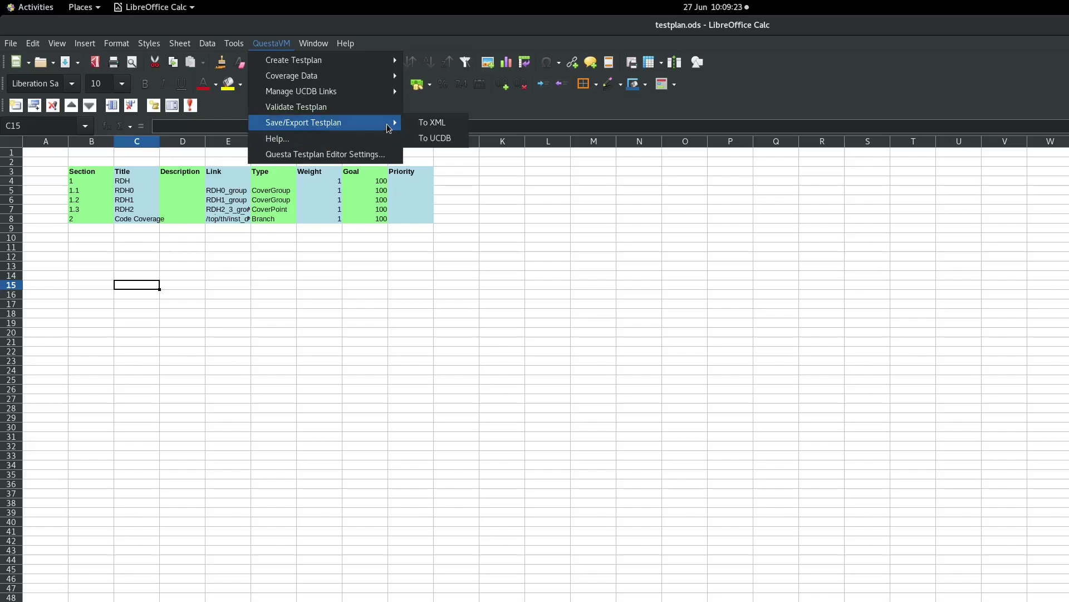
Export the testplan via QuestaVM To XML as 'testplan' in the new_testplan folder.
click(423, 126)
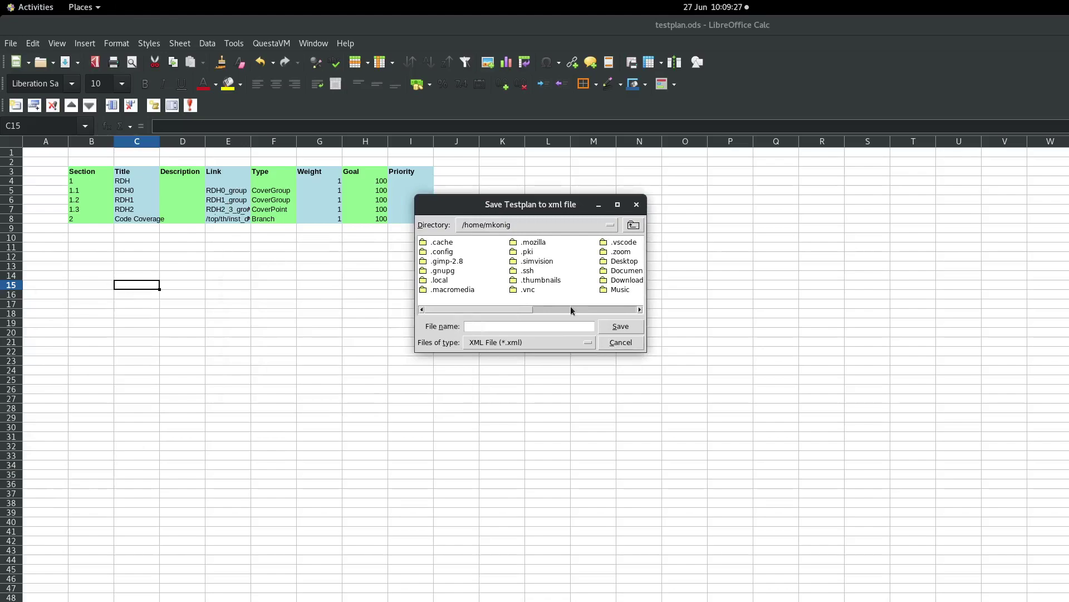
click(571, 305)
double_click(525, 244)
click(485, 327)
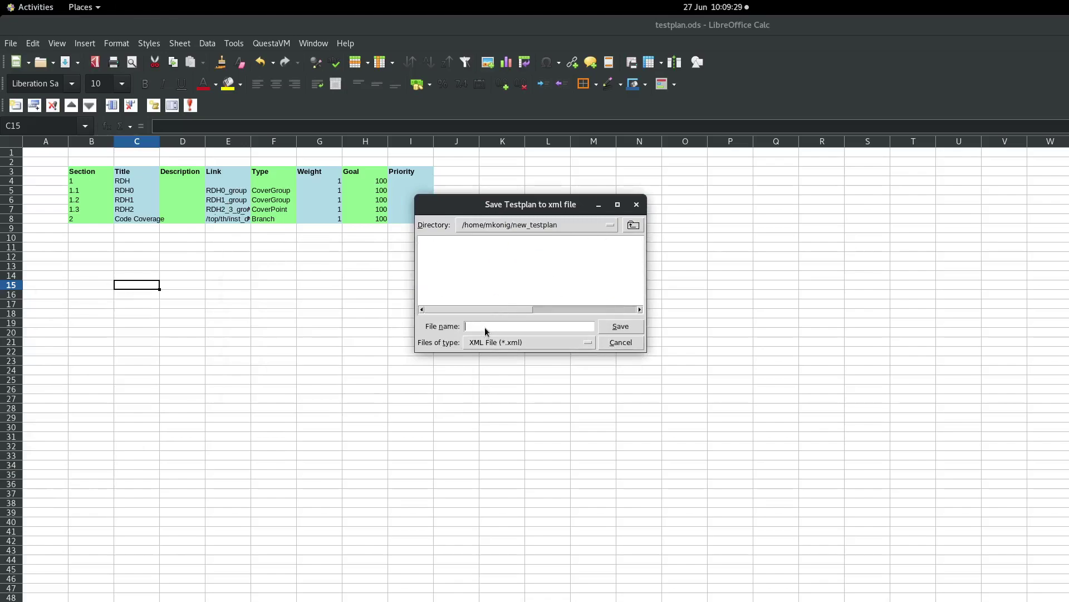
text(testplan)
key(Return)
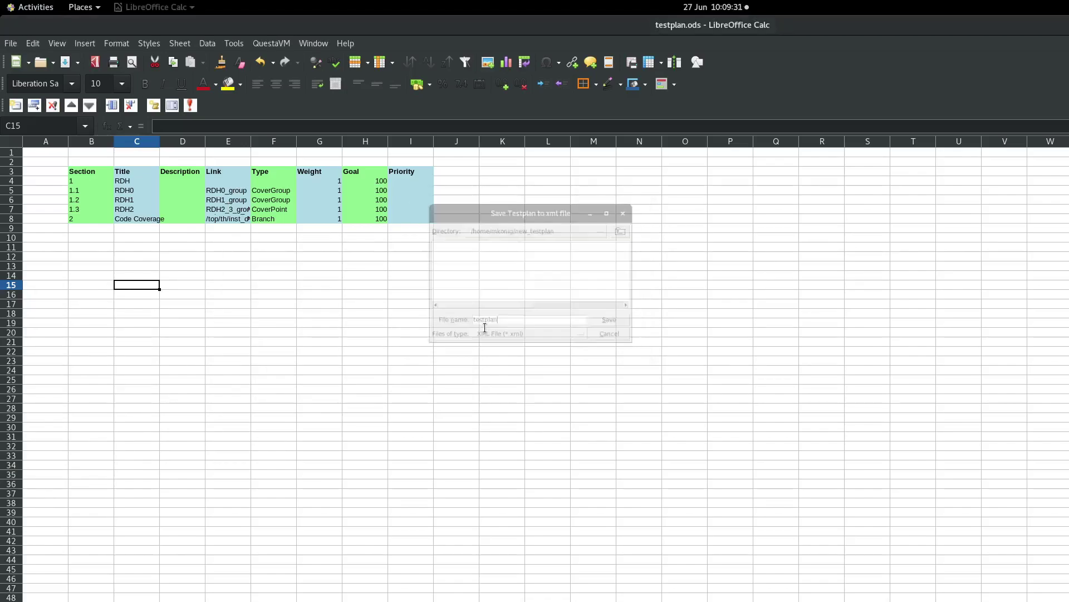